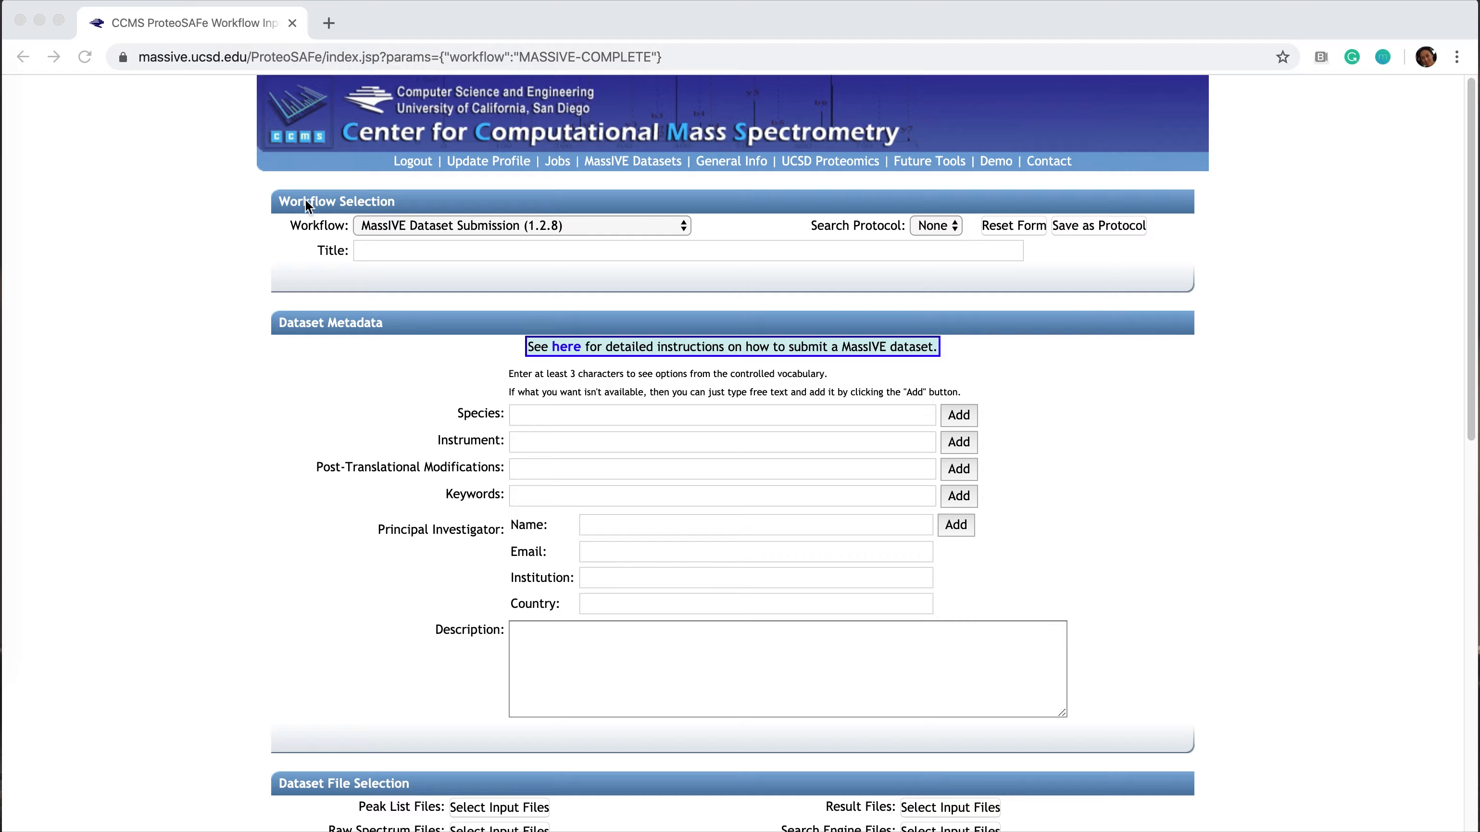
# Step: Choose the MSstats (1.3) workflow and title it "test-MSstats workflow-v1.3-maxquant-quant-directly from 249.2"
pyautogui.click(616, 225)
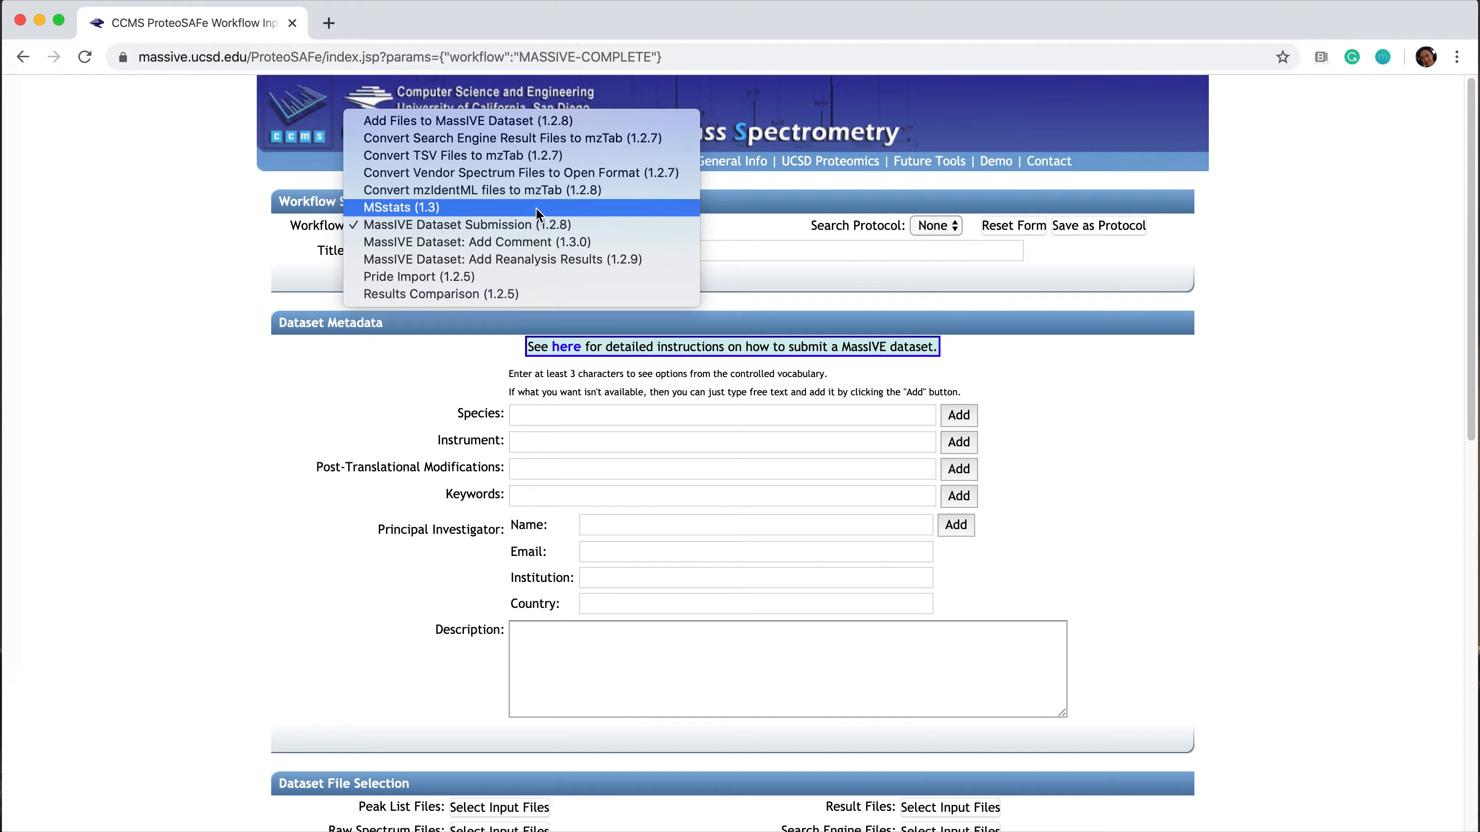
pyautogui.click(511, 207)
pyautogui.click(405, 252)
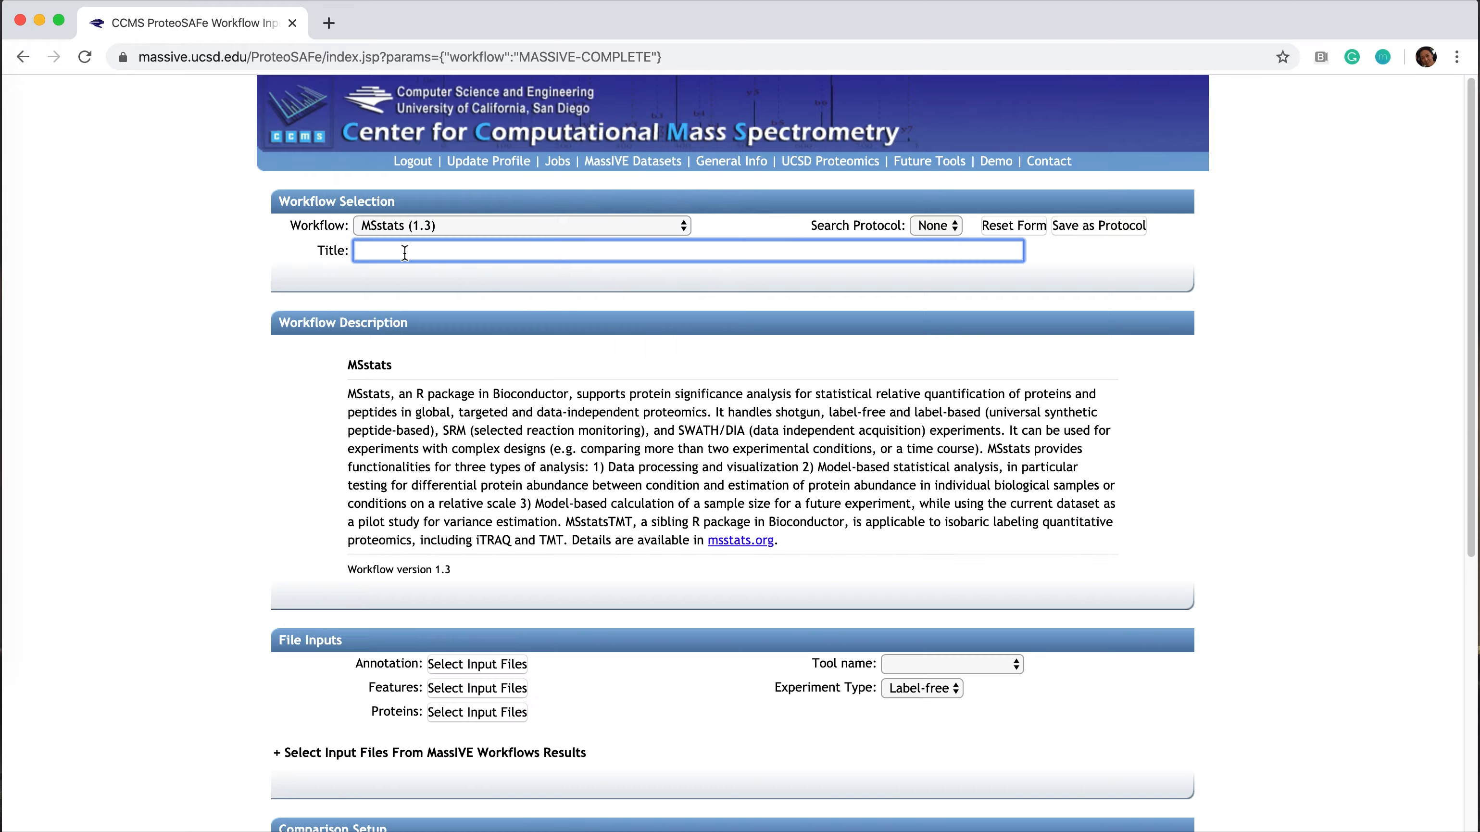
pyautogui.write('test-MSstats workflow-v1.3-maxquant-quant-directly from 249.2')
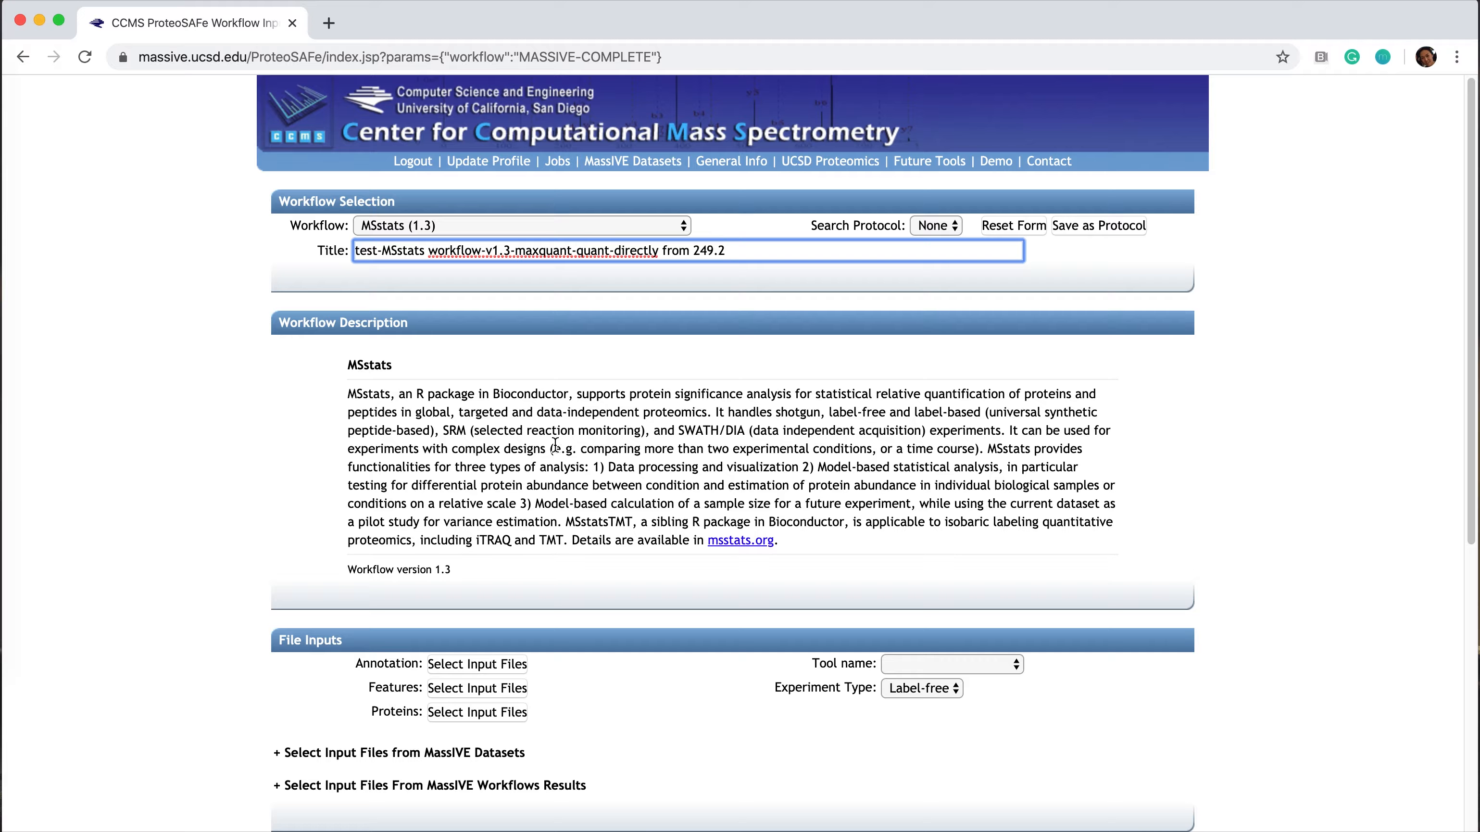
# Step: Expand the selection of input files from MassIVE datasets and filter the dataset list by 79843
pyautogui.scroll(-1, 611, 501)
pyautogui.scroll(-10, 613, 502)
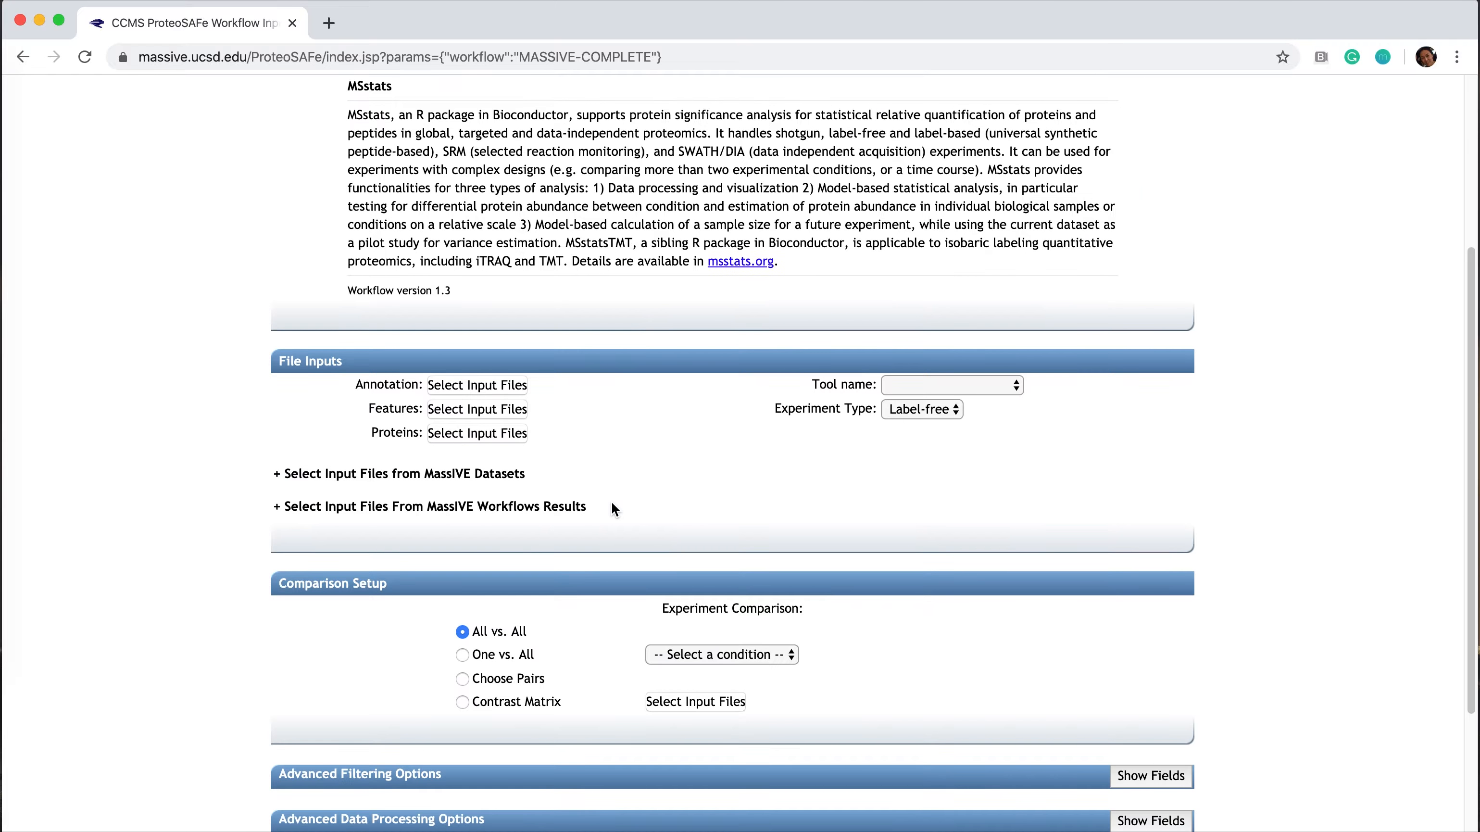
pyautogui.scroll(-5, 600, 381)
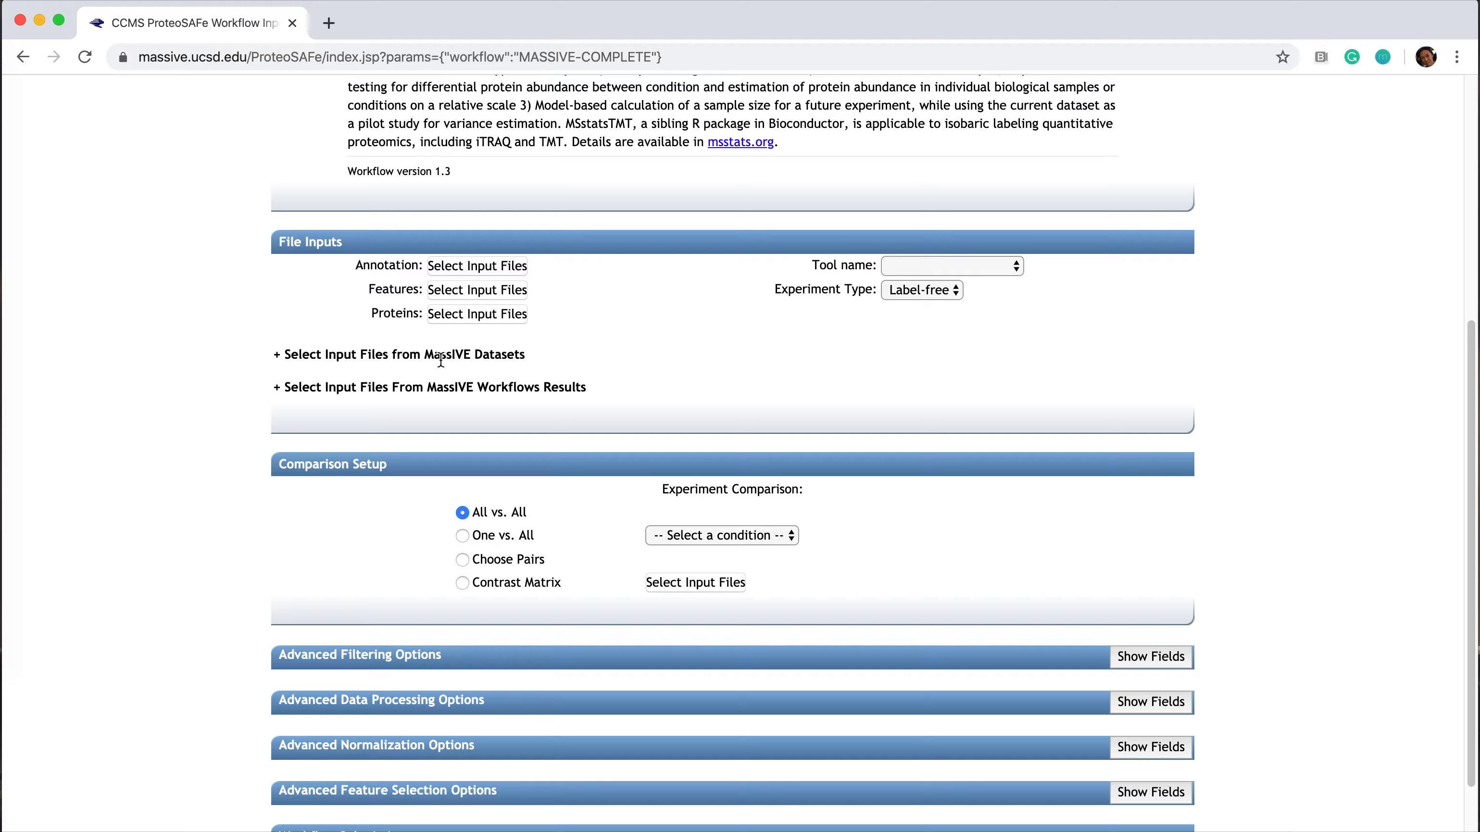
pyautogui.click(278, 362)
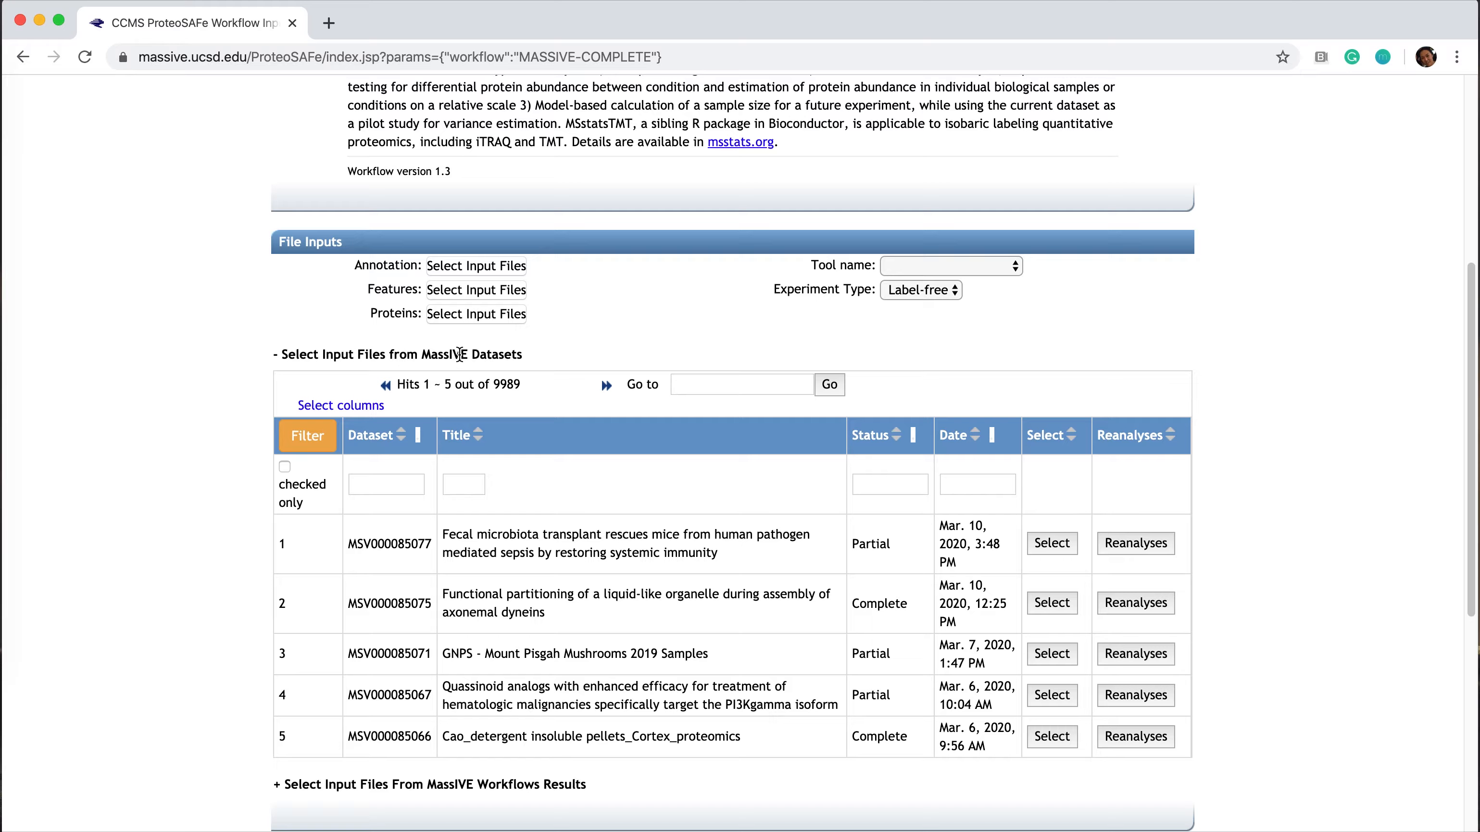
pyautogui.click(402, 483)
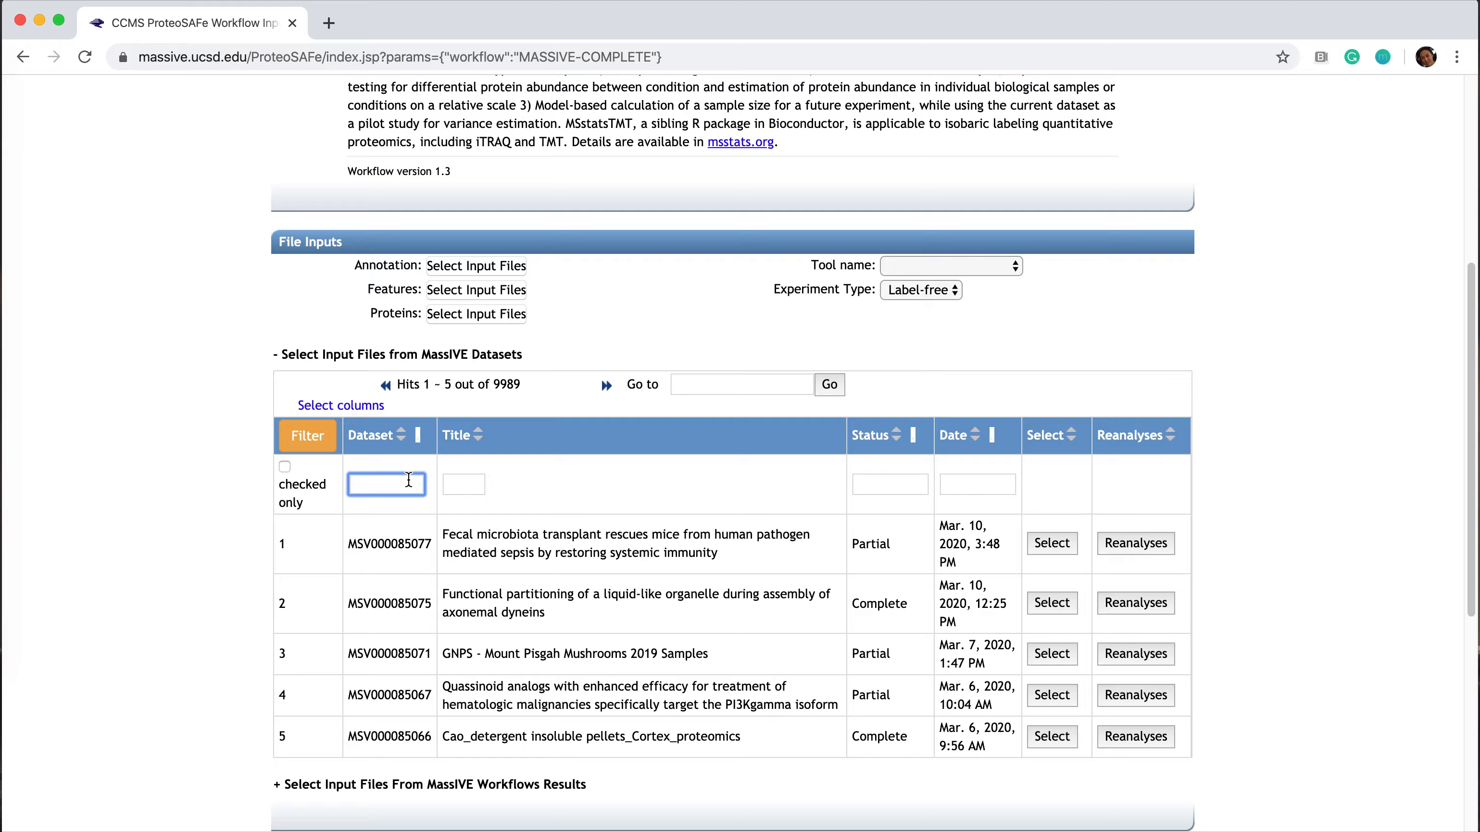
pyautogui.write('79843')
pyautogui.click(315, 443)
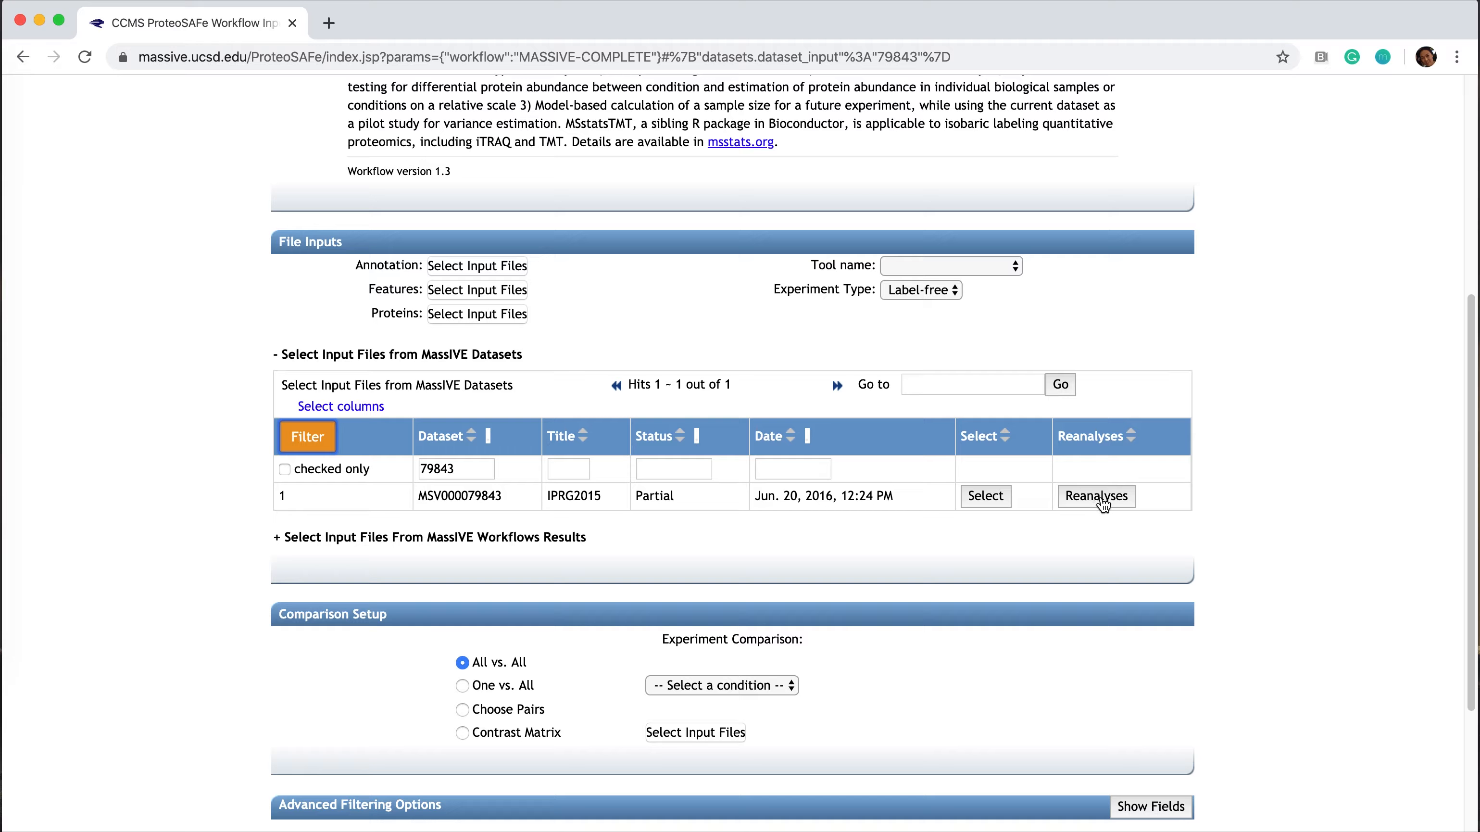
# Step: List the reanalyses of dataset MSV000079843 and select MassIVE.Quant-Reanalysis-MaxQuant as the file source
pyautogui.click(1116, 500)
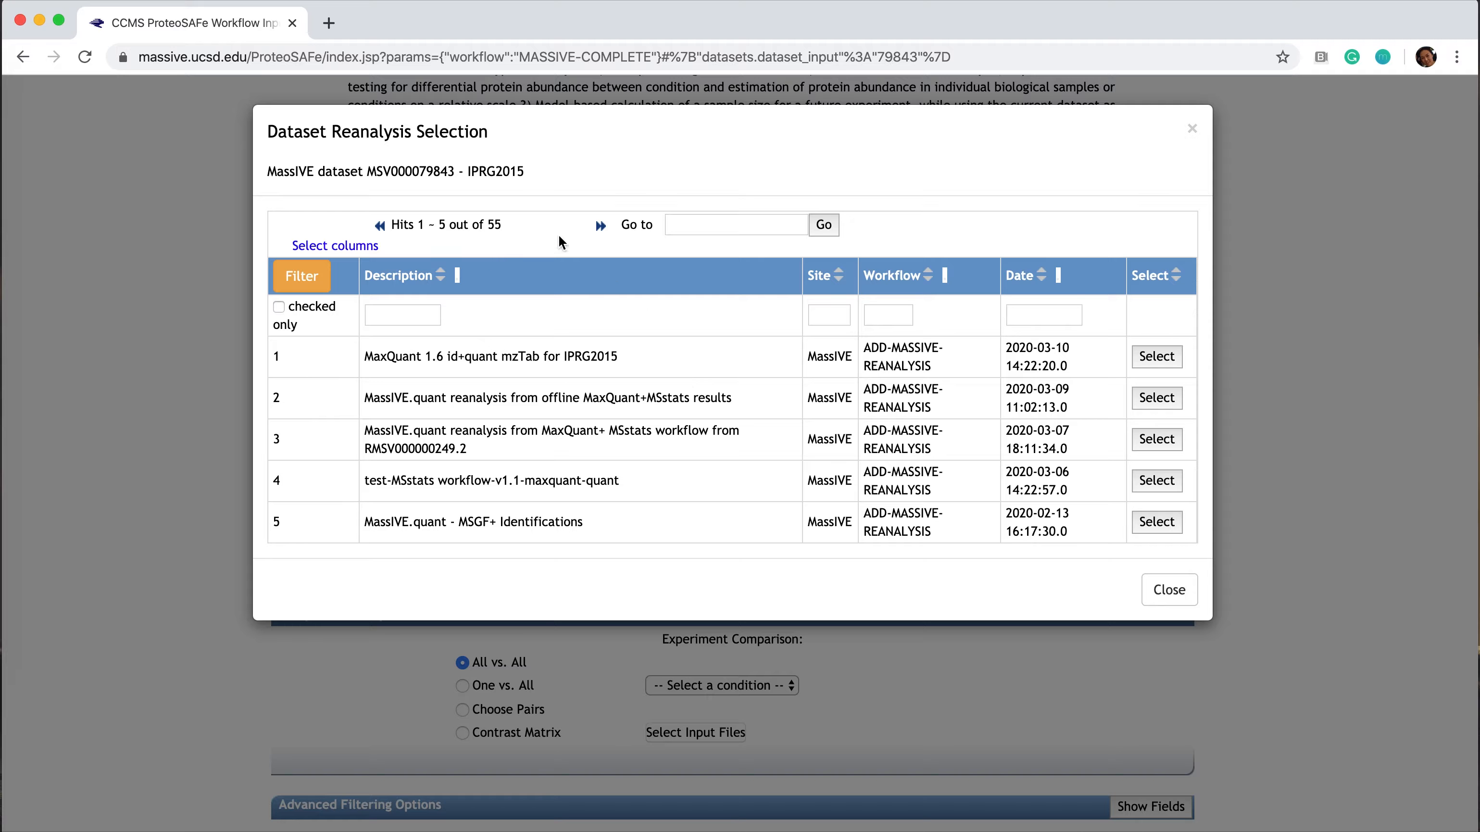
pyautogui.click(600, 226)
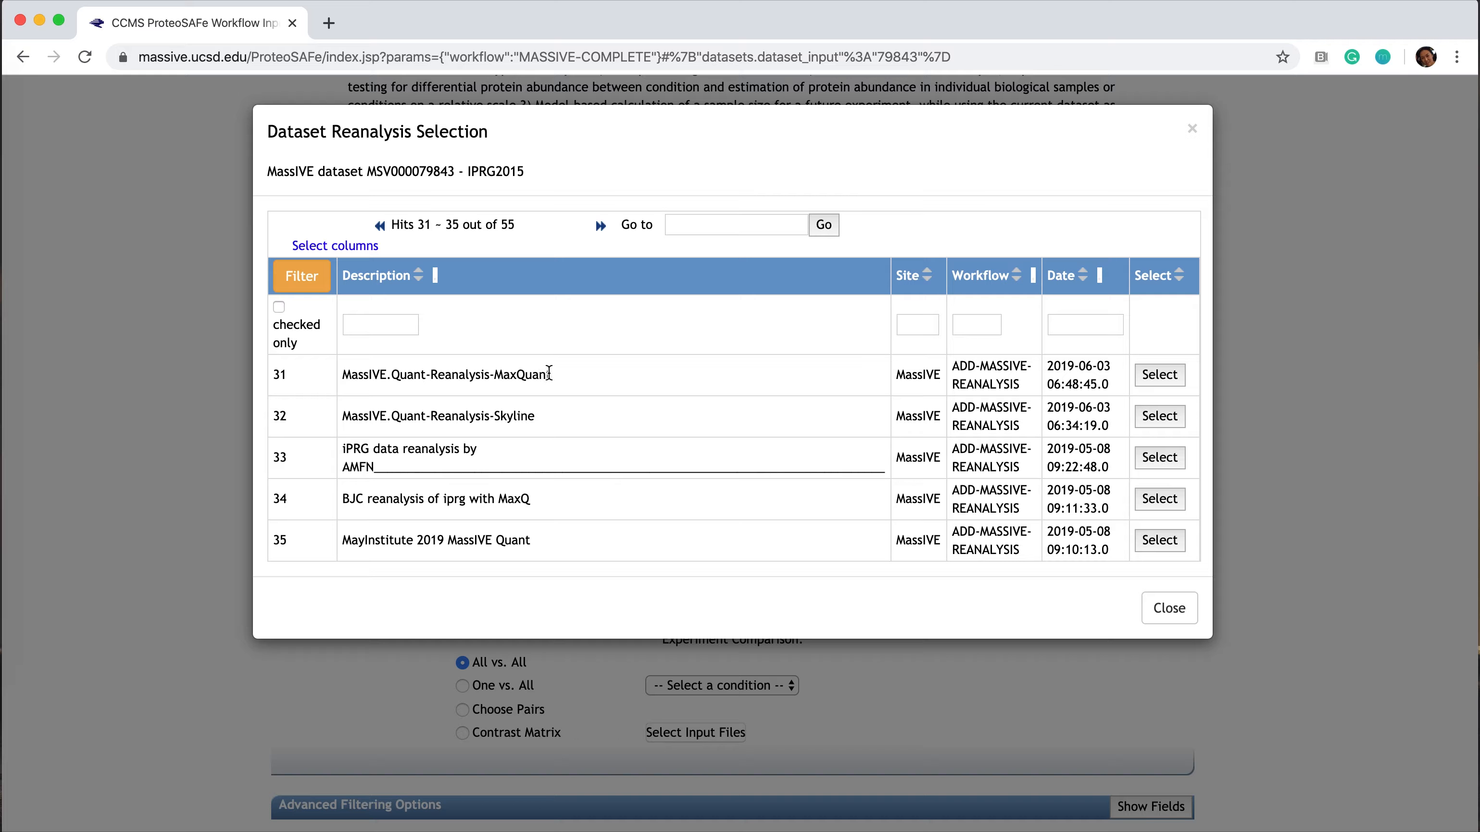
pyautogui.moveTo(550, 374); pyautogui.dragTo(337, 380)
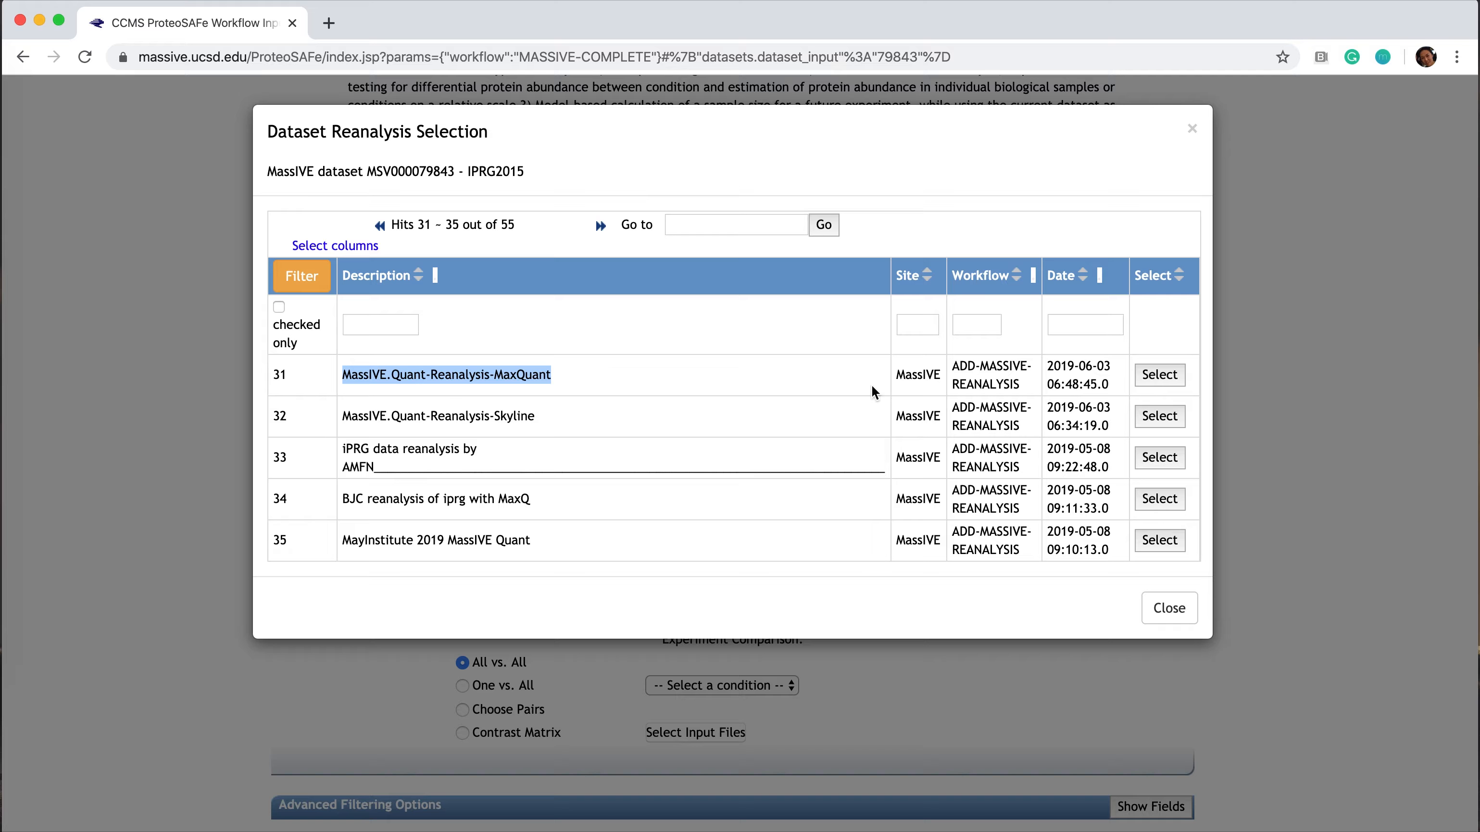
pyautogui.click(1159, 377)
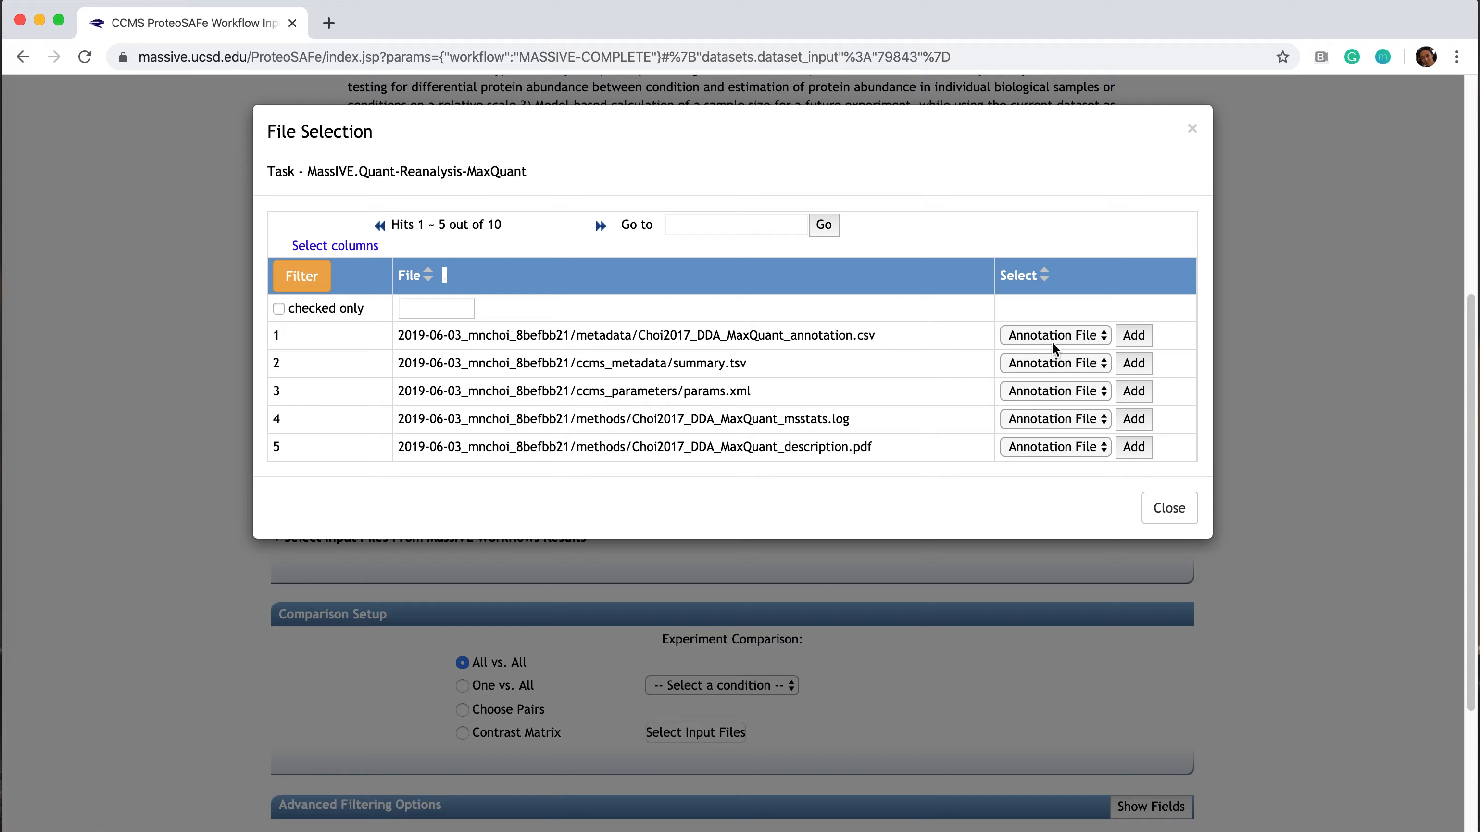
# Step: Add Choi2017_DDA_MaxQuant_annotation.csv as the annotation file
pyautogui.click(1106, 334)
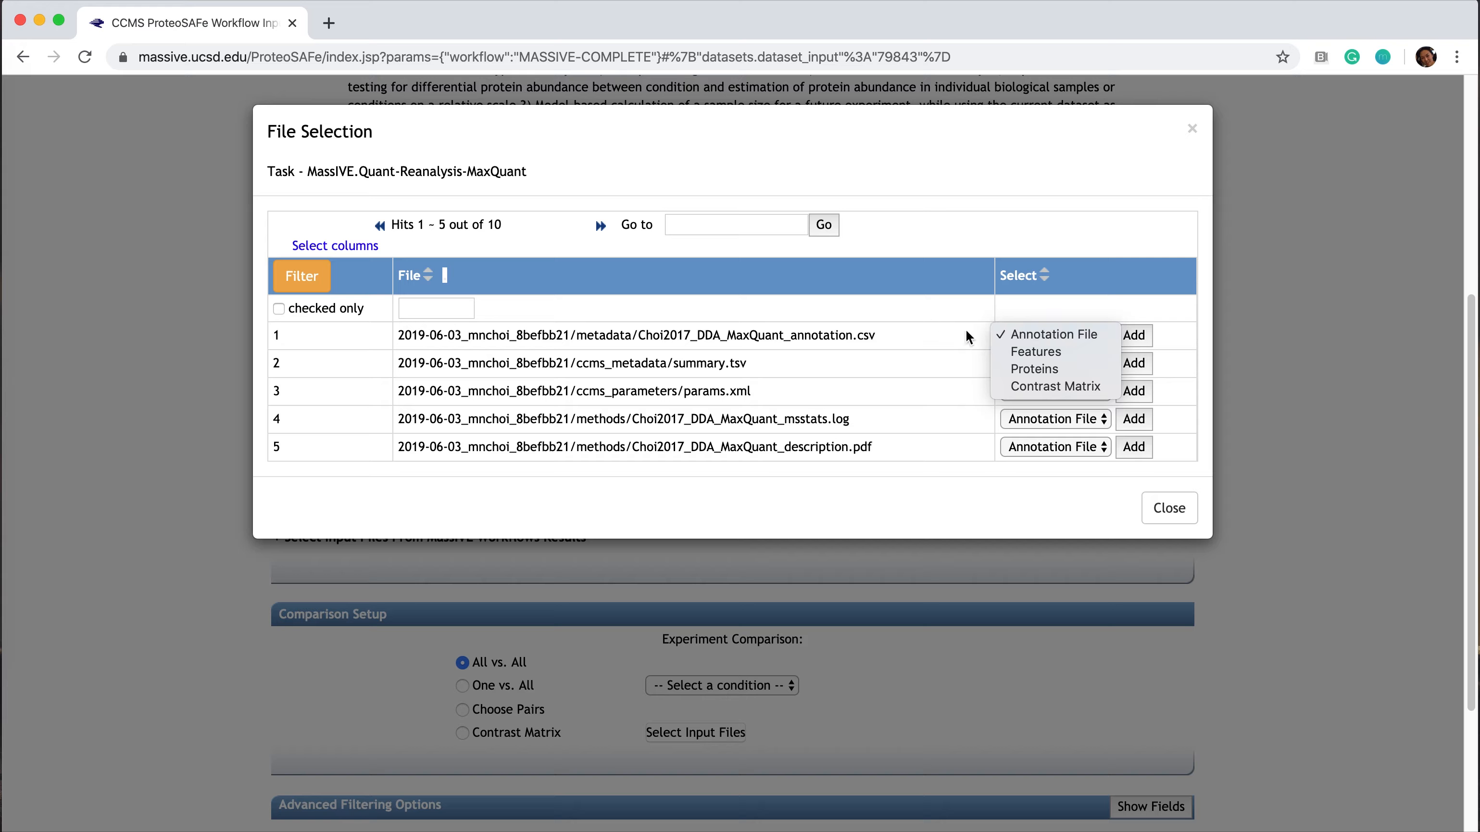
pyautogui.click(1043, 334)
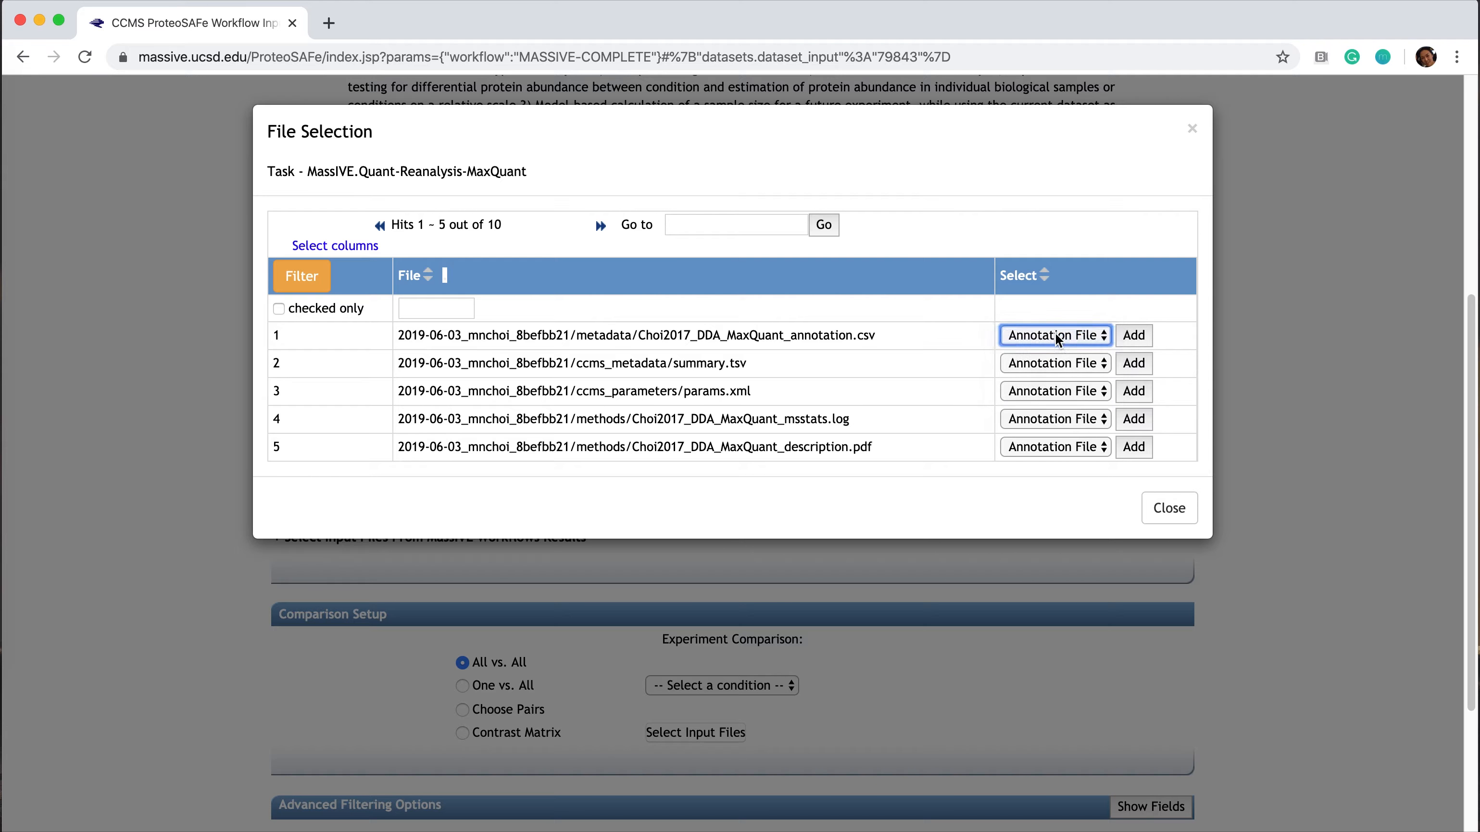
pyautogui.click(1138, 340)
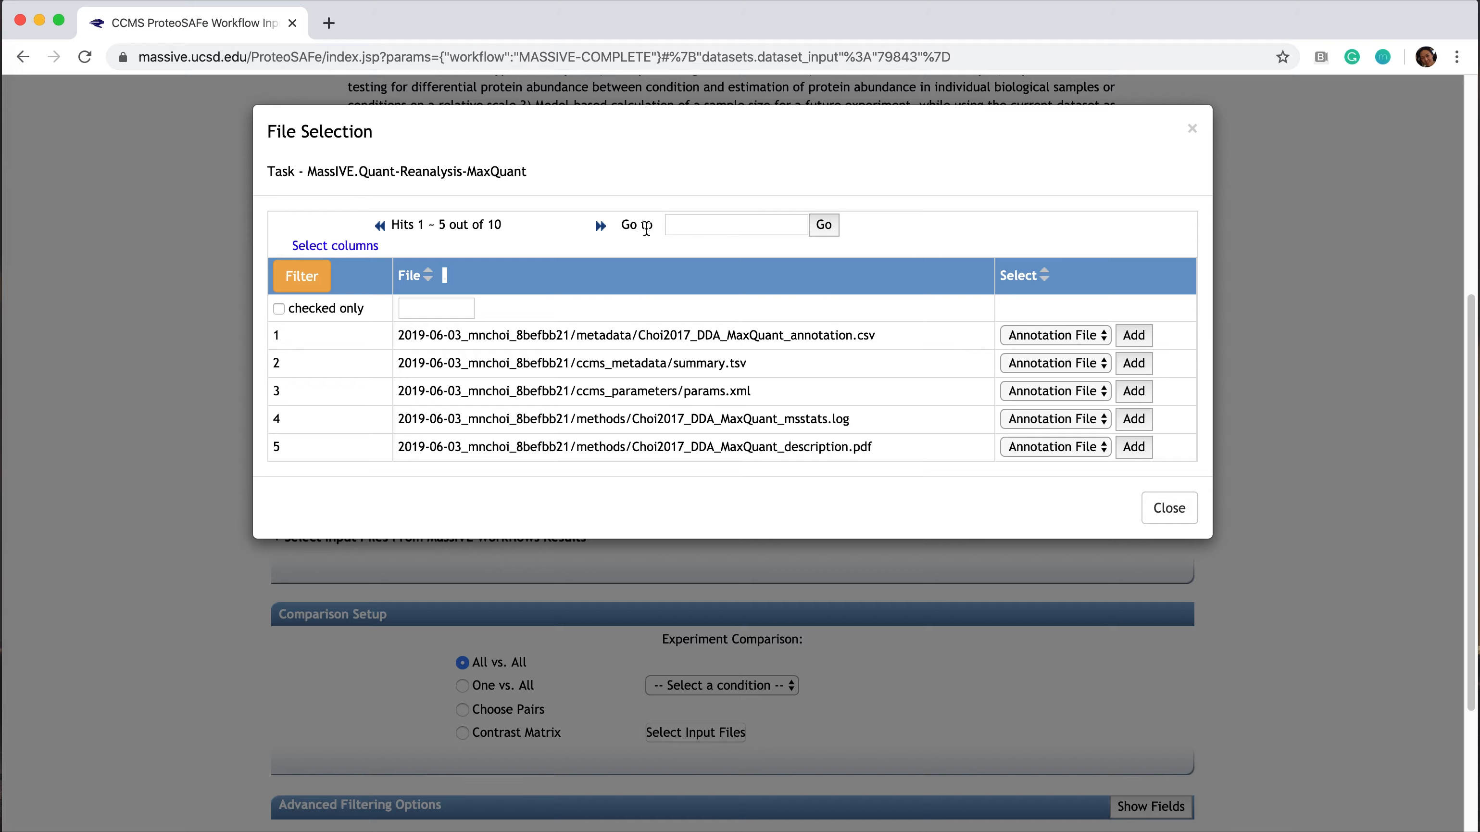
# Step: Add Choi2017_DDA_MaxQuant_evidence.txt from the second page of files as the Features input
pyautogui.click(600, 227)
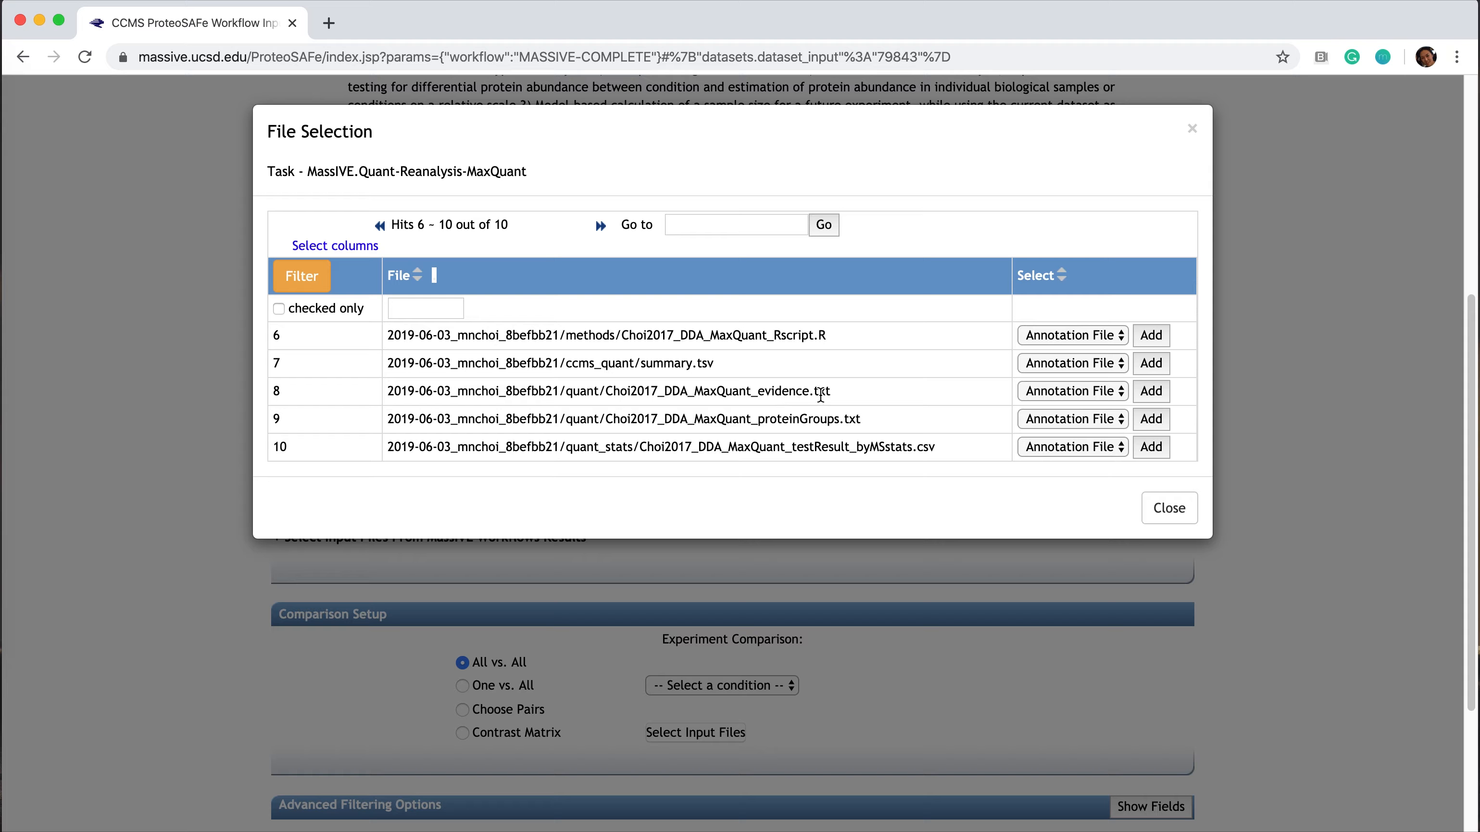
pyautogui.click(1116, 392)
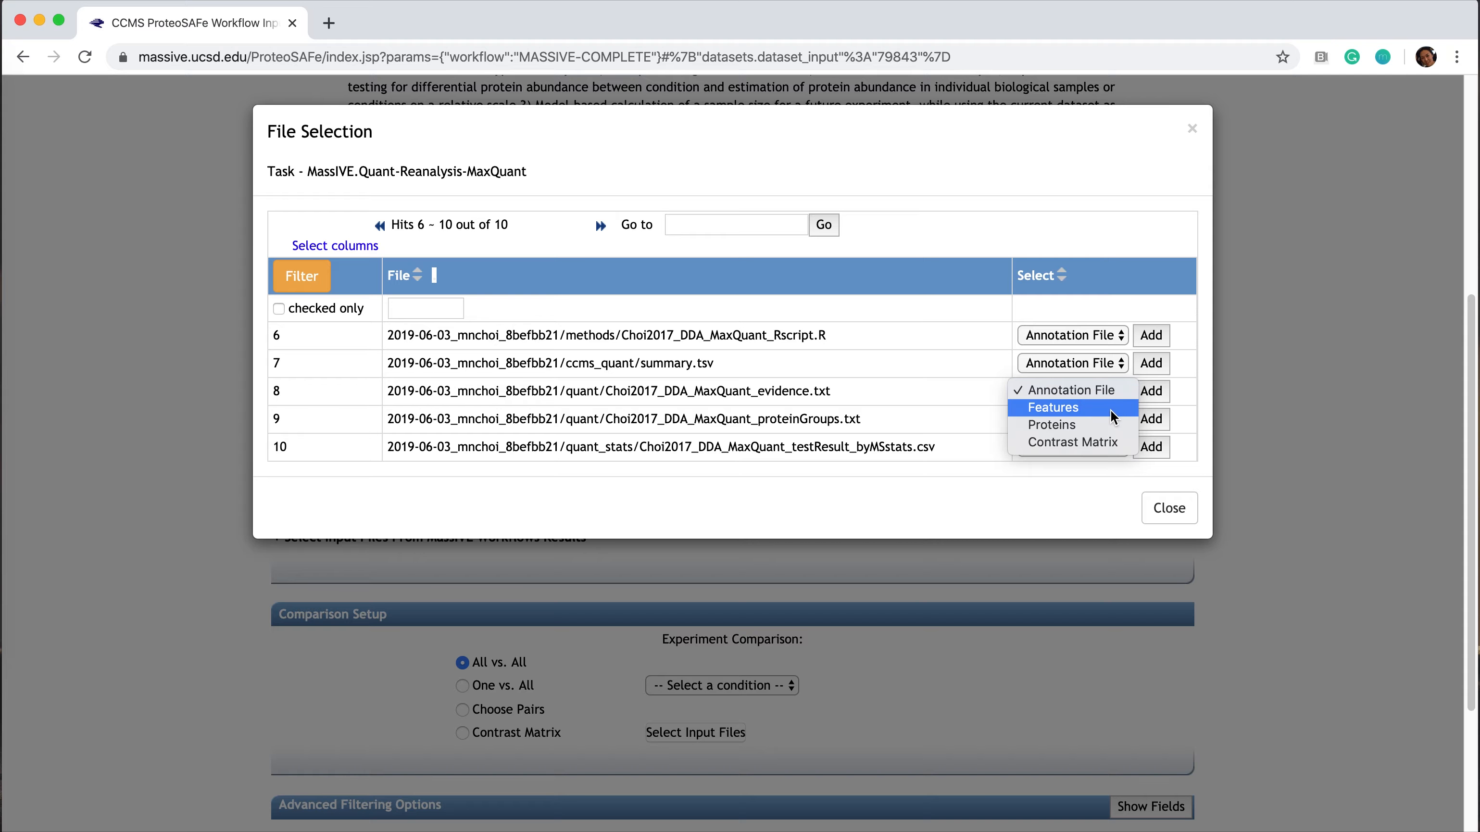
pyautogui.click(1111, 410)
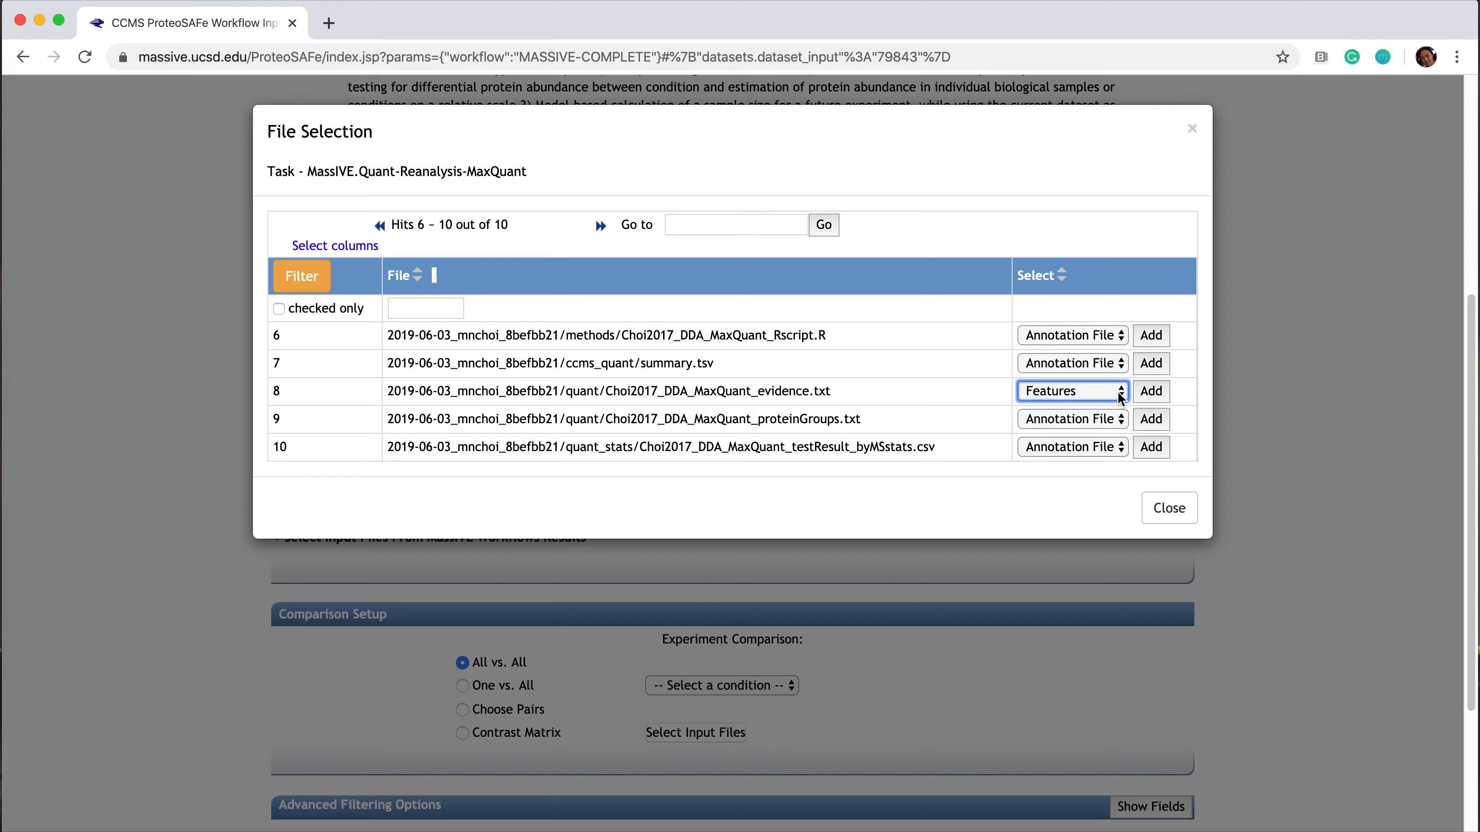
pyautogui.click(1150, 391)
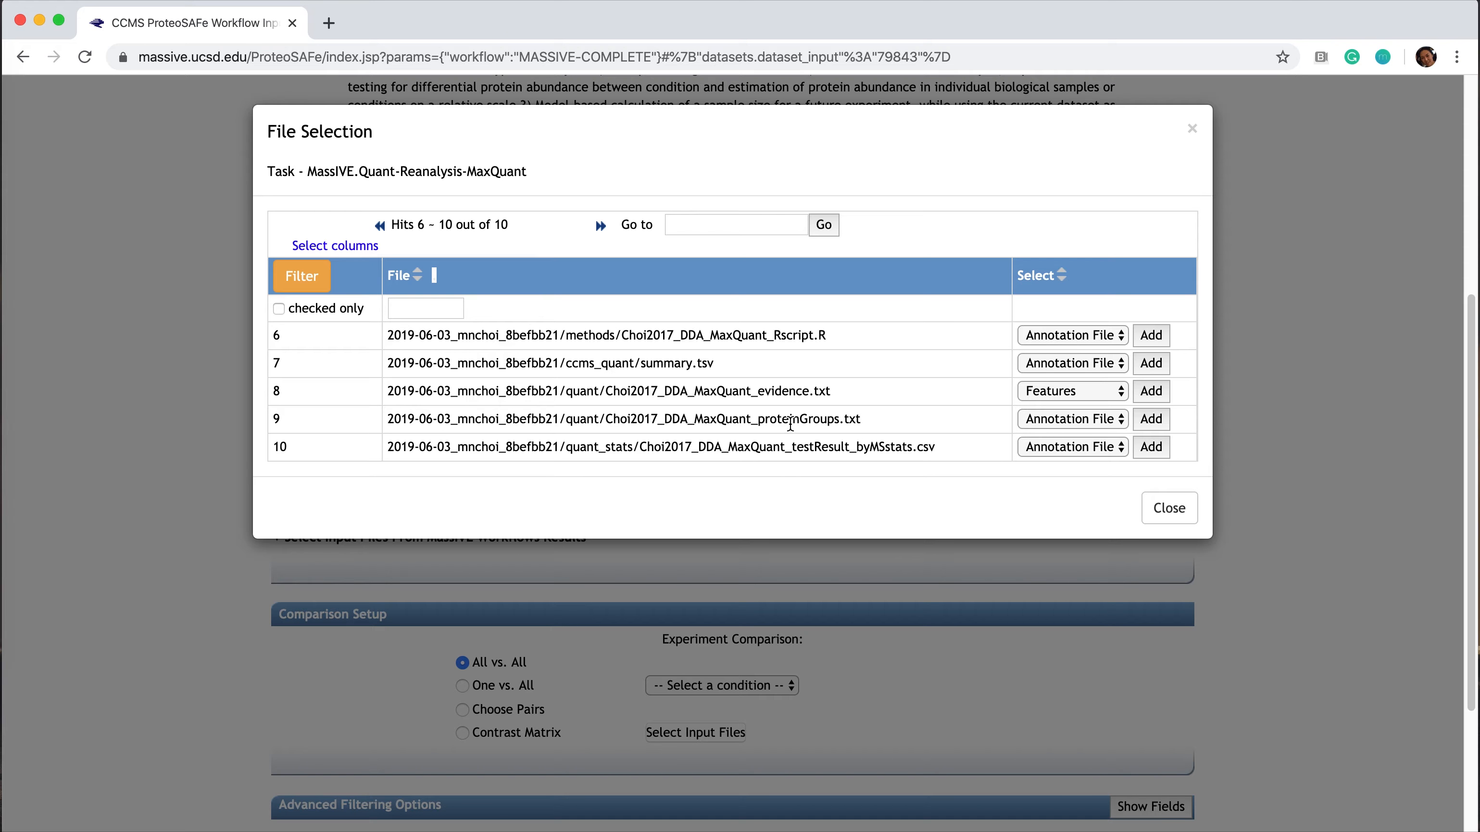
# Step: Add Choi2017_DDA_MaxQuant_proteinGroups.txt as the Proteins input and close the file selection
pyautogui.click(1111, 420)
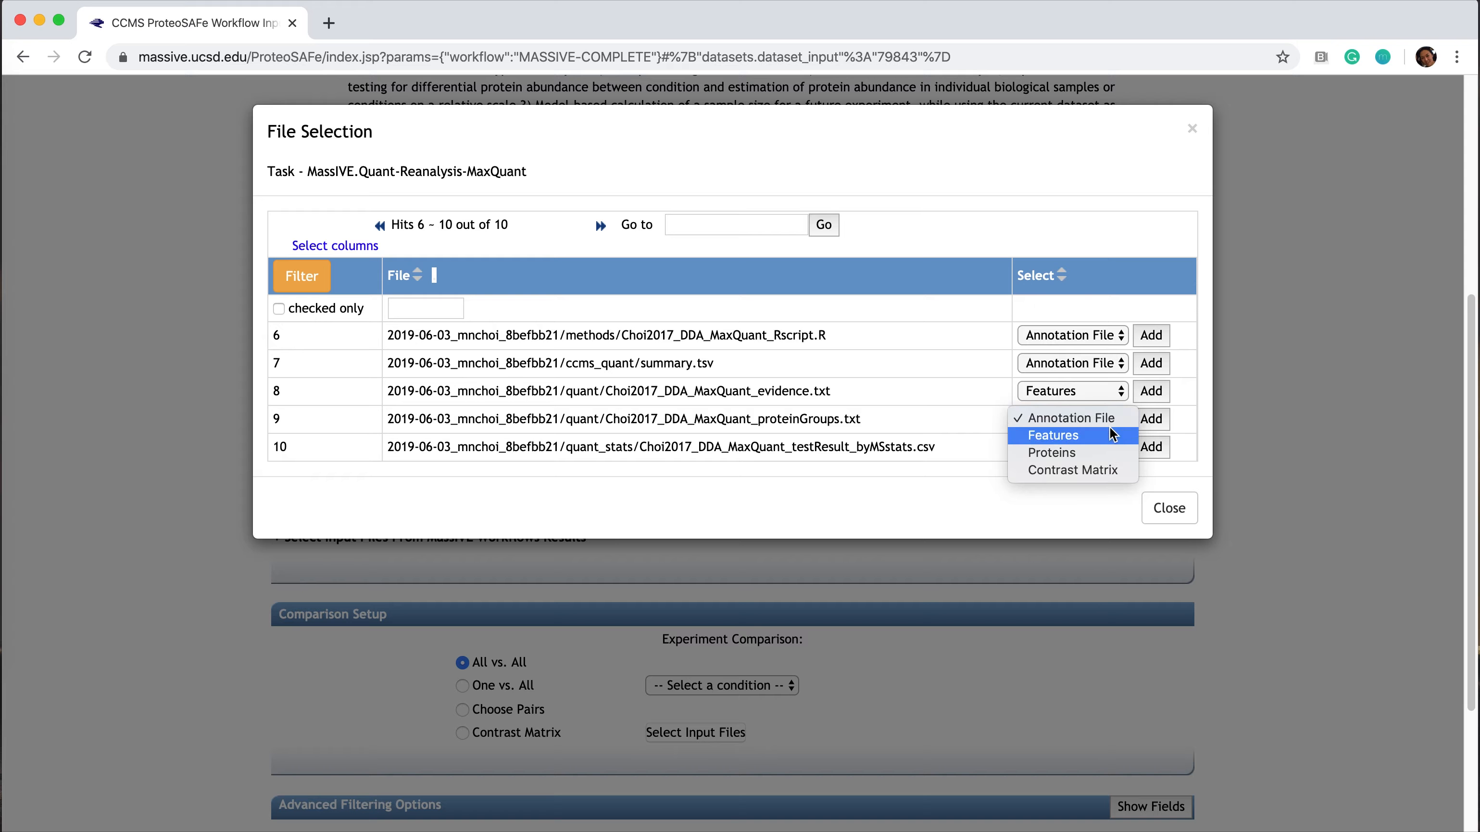
pyautogui.click(1096, 454)
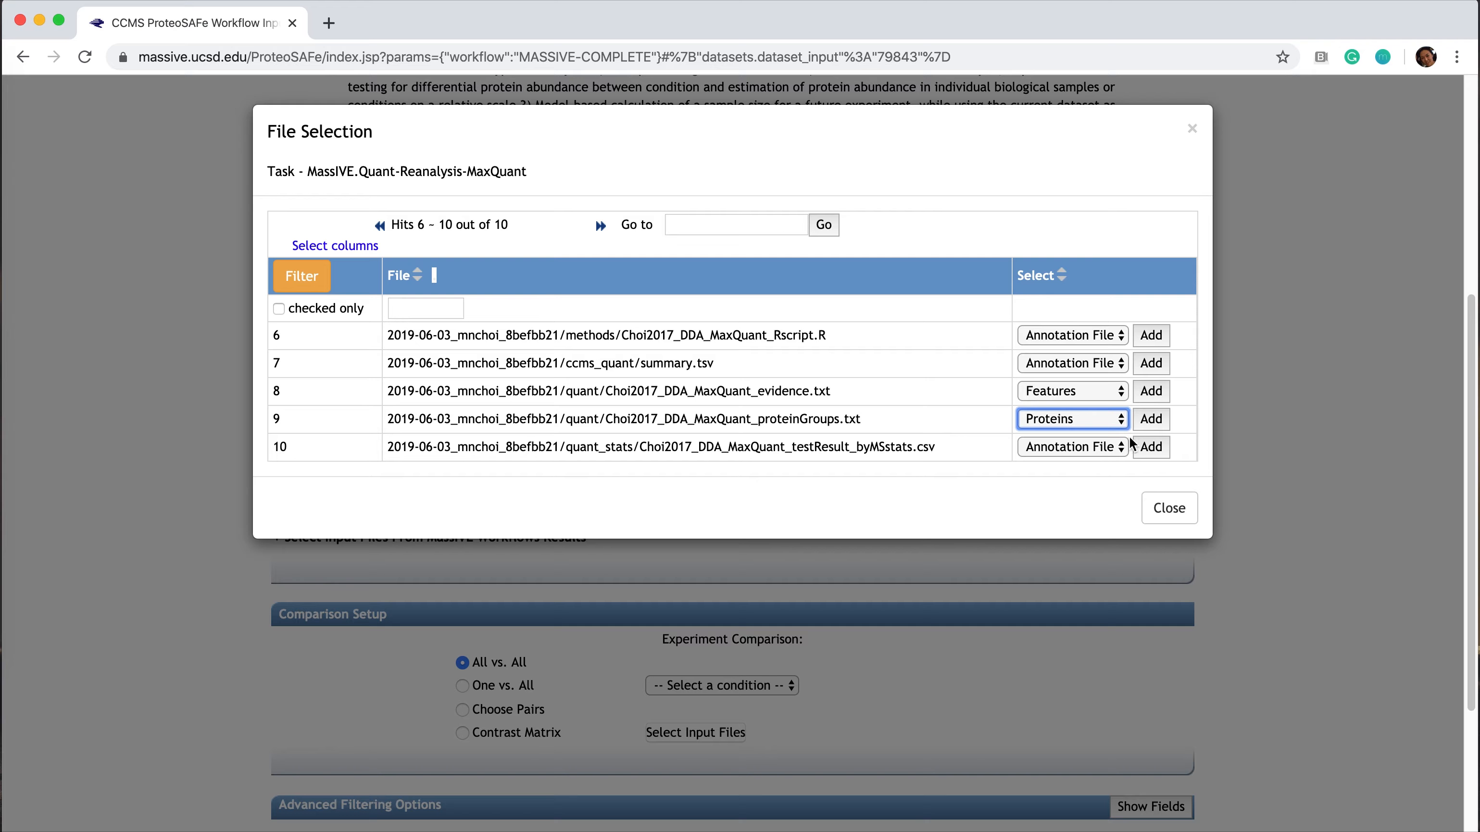
pyautogui.click(1151, 424)
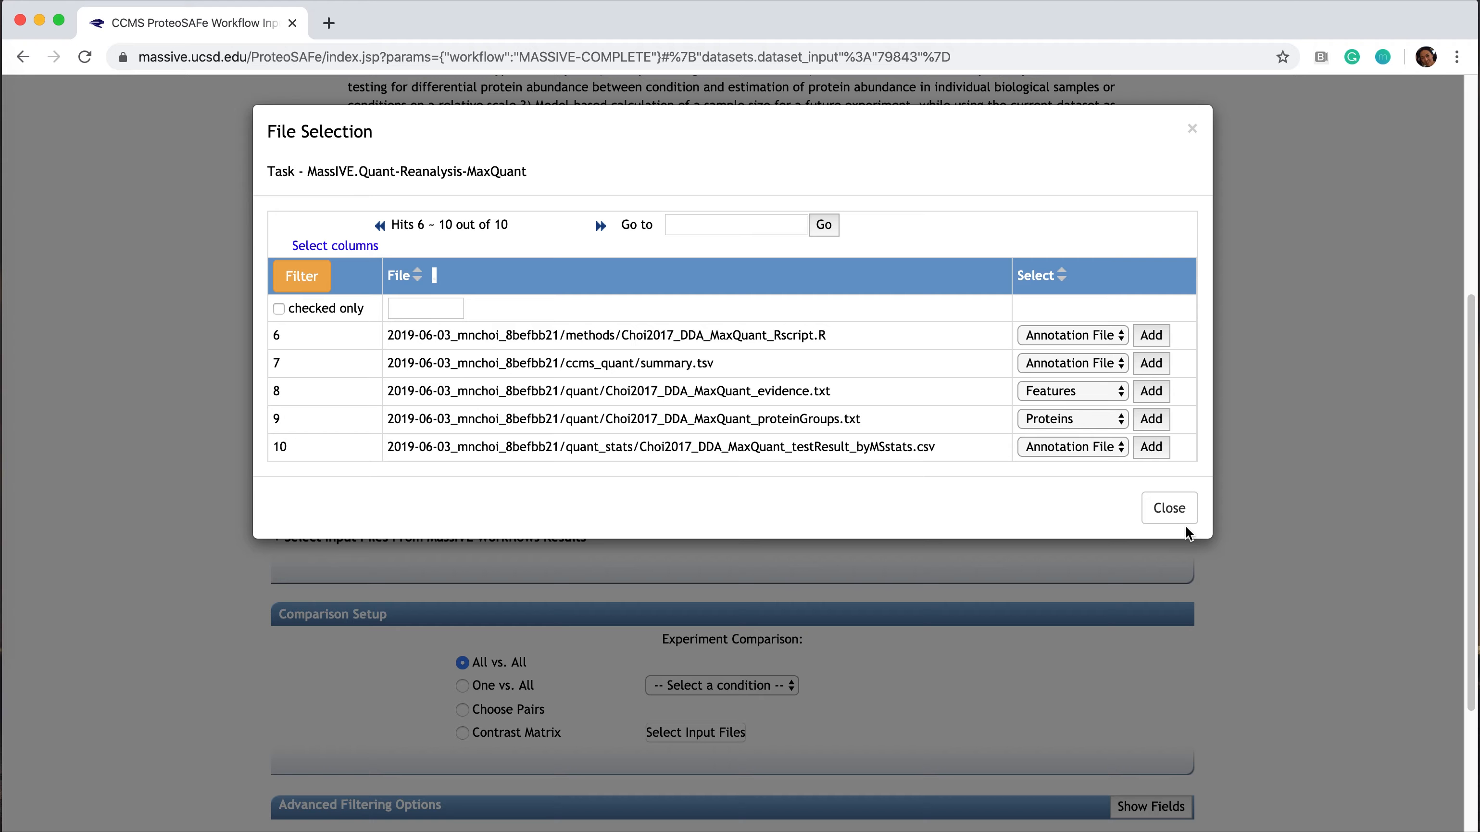
pyautogui.click(1182, 510)
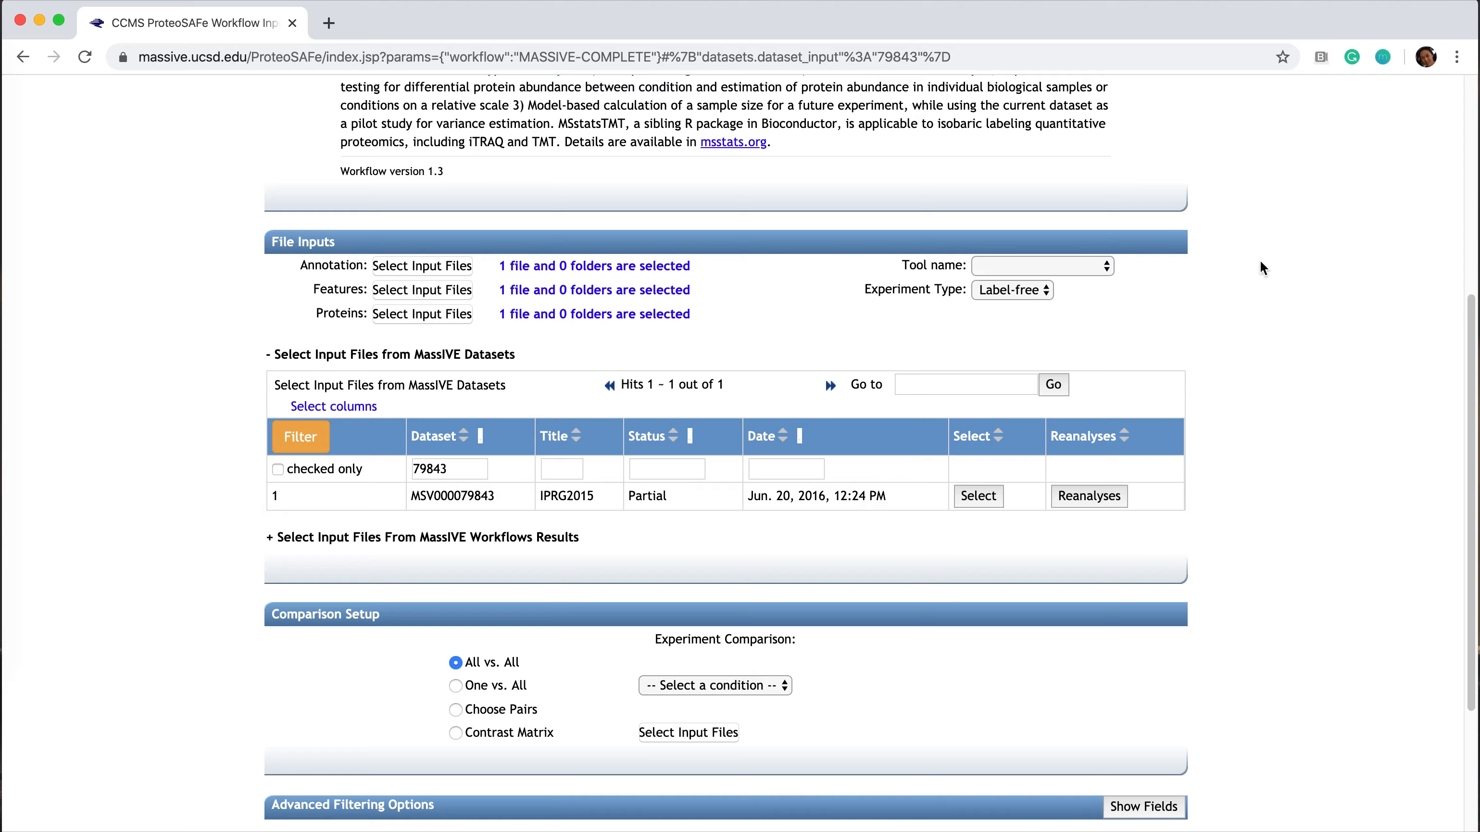
# Step: Set the tool name to MaxQuant and submit the MSstats workflow
pyautogui.click(1105, 267)
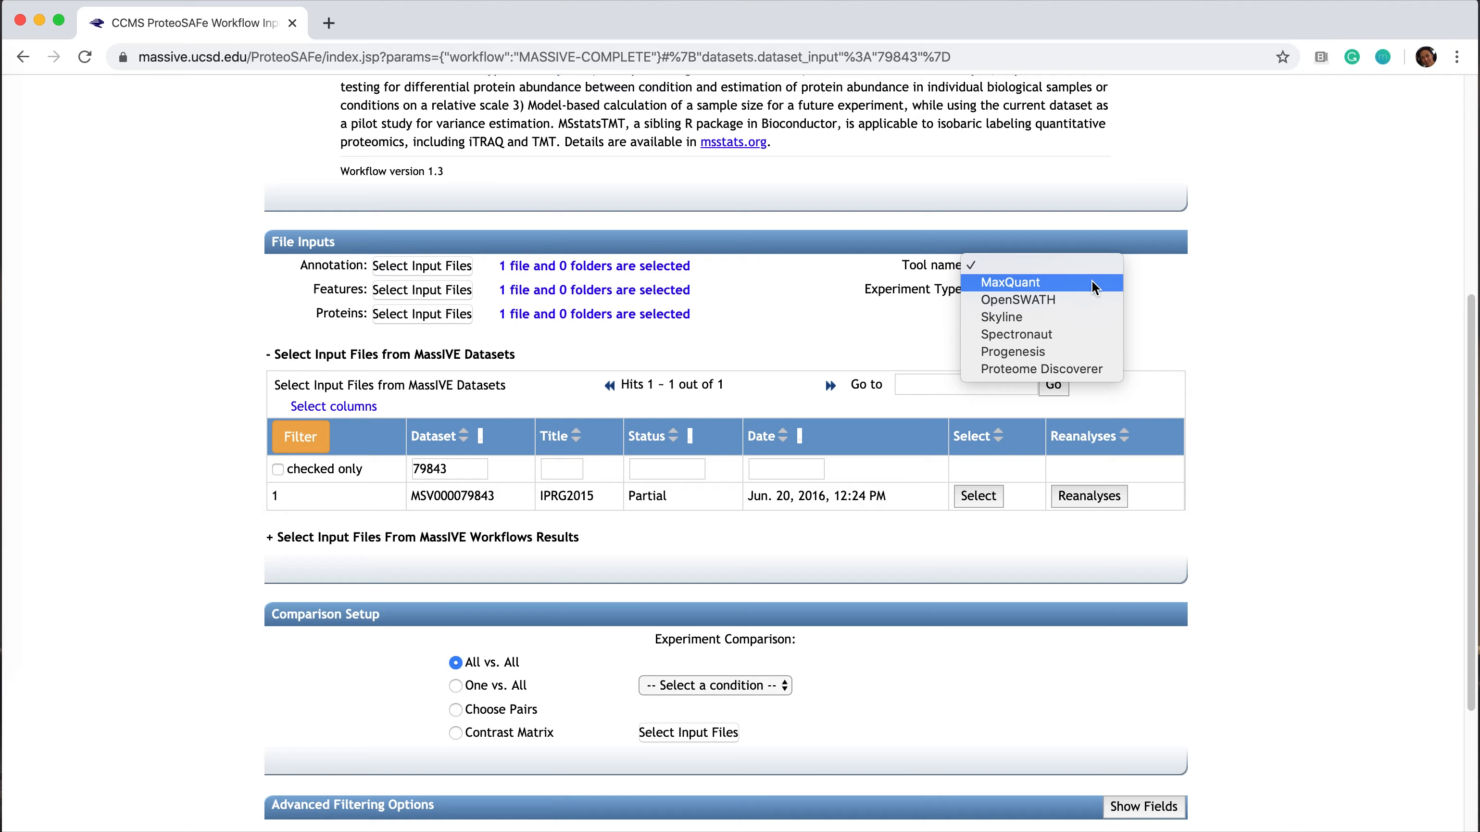
pyautogui.click(1091, 282)
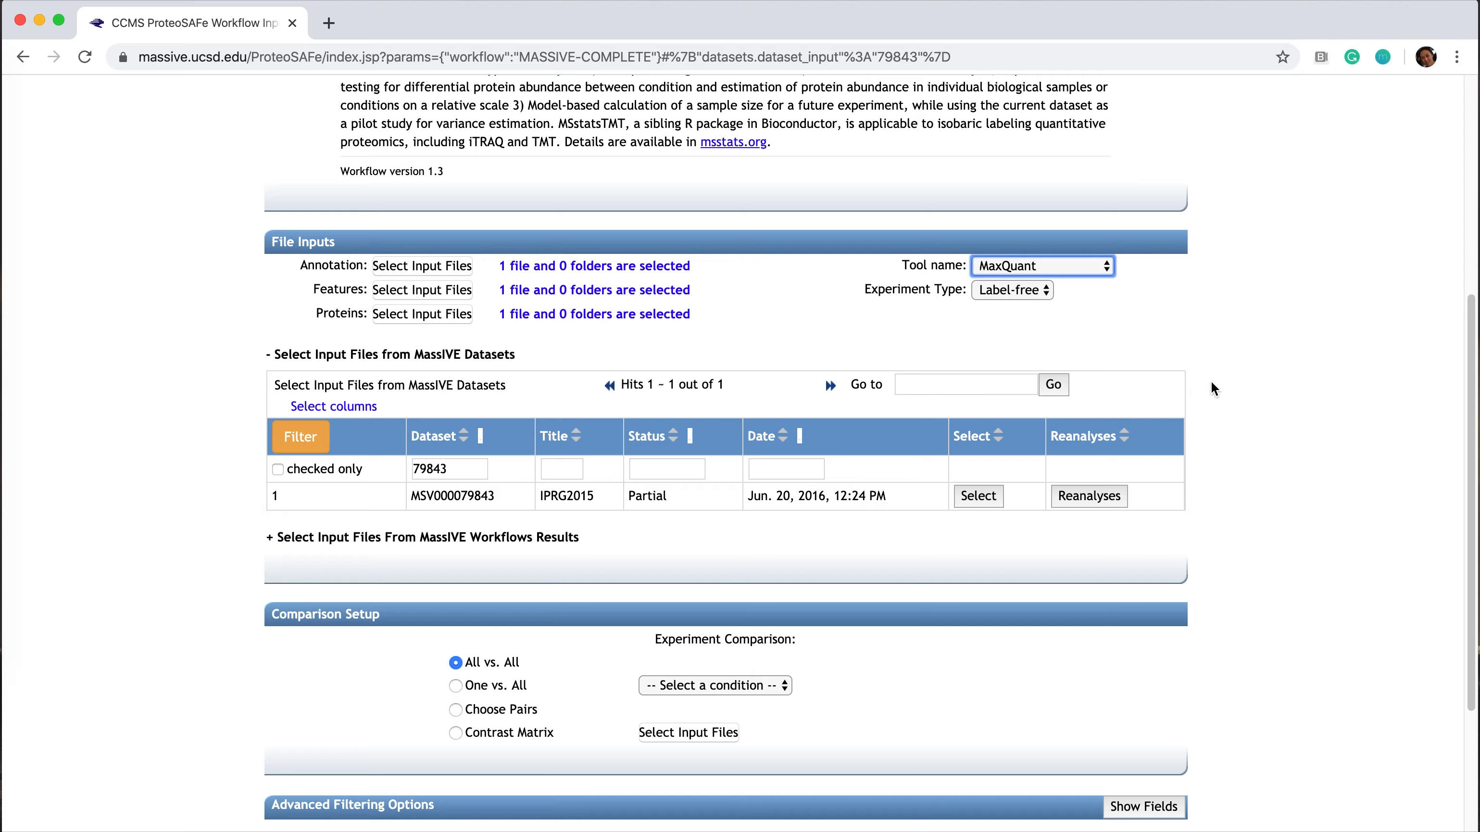
pyautogui.click(1240, 407)
pyautogui.scroll(-5, 1253, 418)
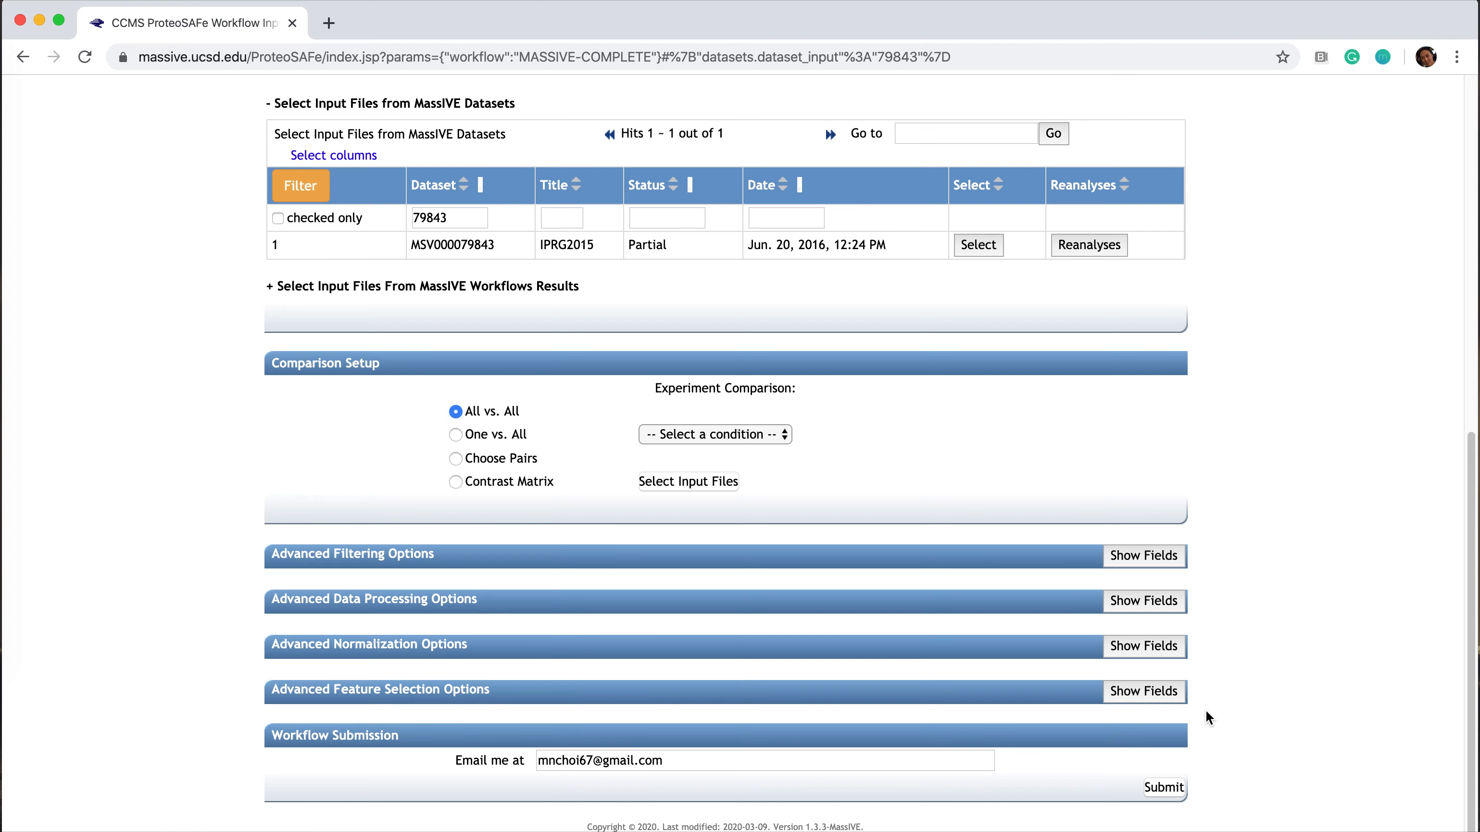
pyautogui.click(1178, 793)
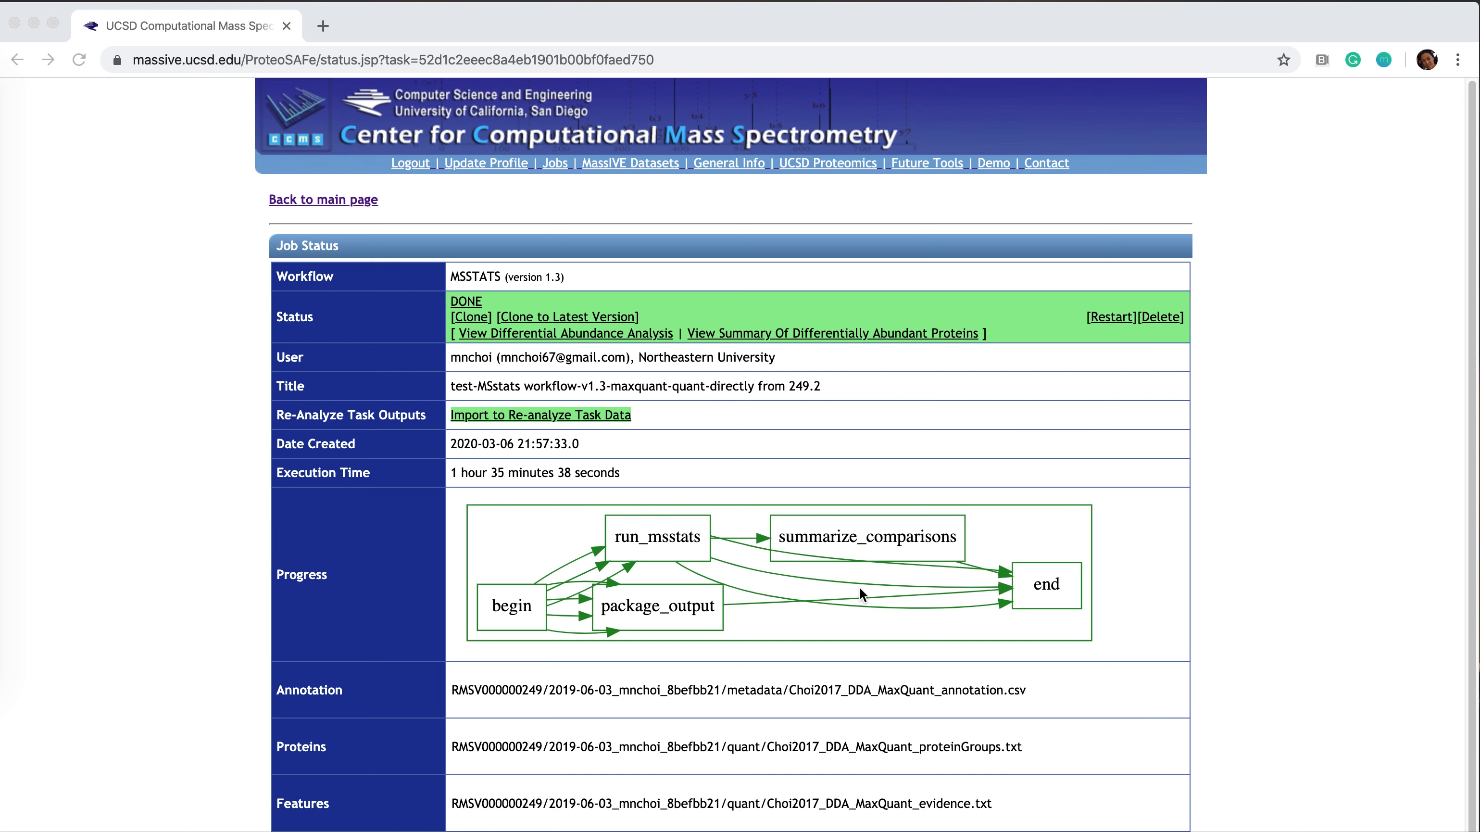
# Step: Review the status page of the MSstats job, including its progress diagram and input files
pyautogui.scroll(-1, 1189, 650)
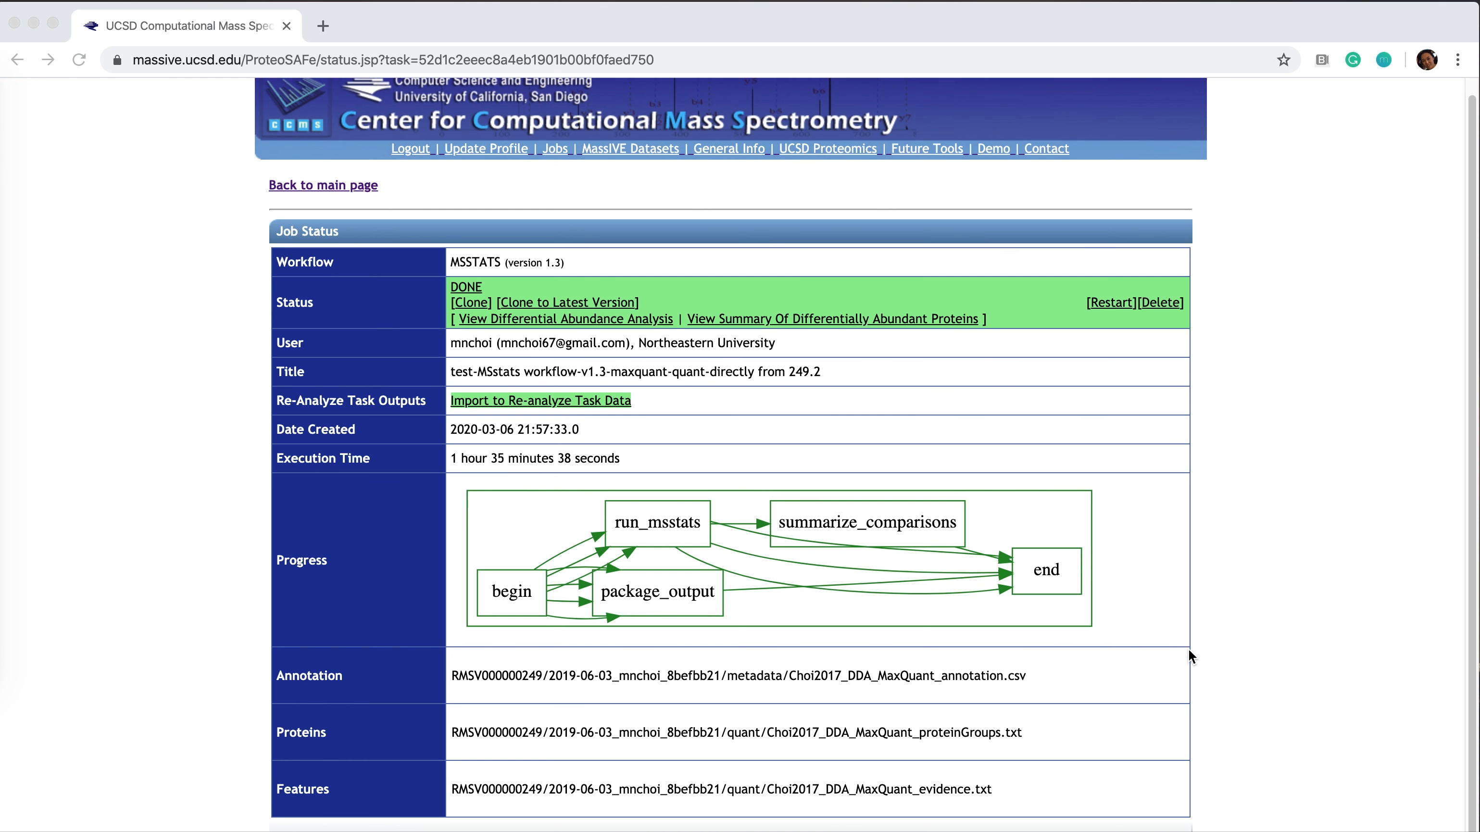